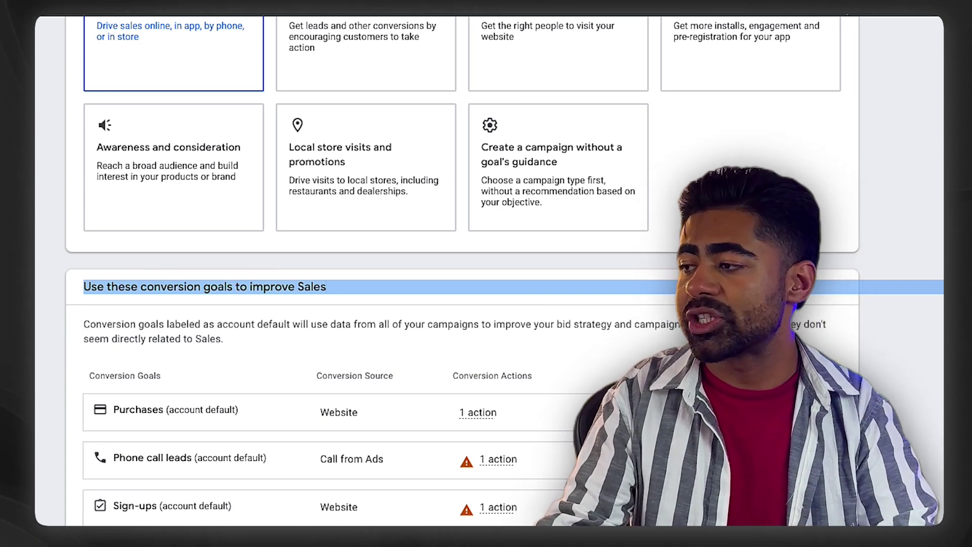
Examine the Sales conversion goals, comparing the sources and actions of Purchases, Phone call leads and Sign-ups
{"action": "left_click", "coordinate": [254, 11]}
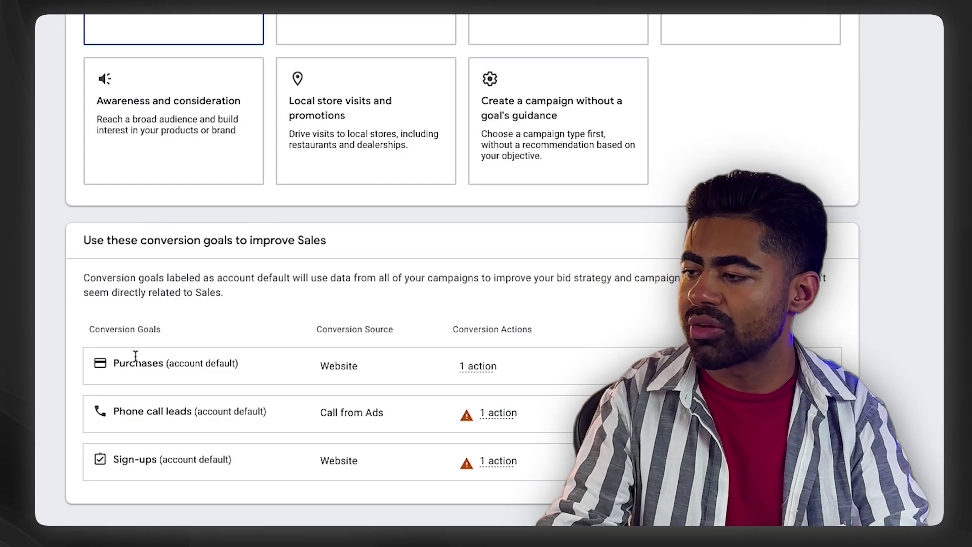
{"action": "left_click_drag", "start_coordinate": [136, 356], "coordinate": [256, 449]}
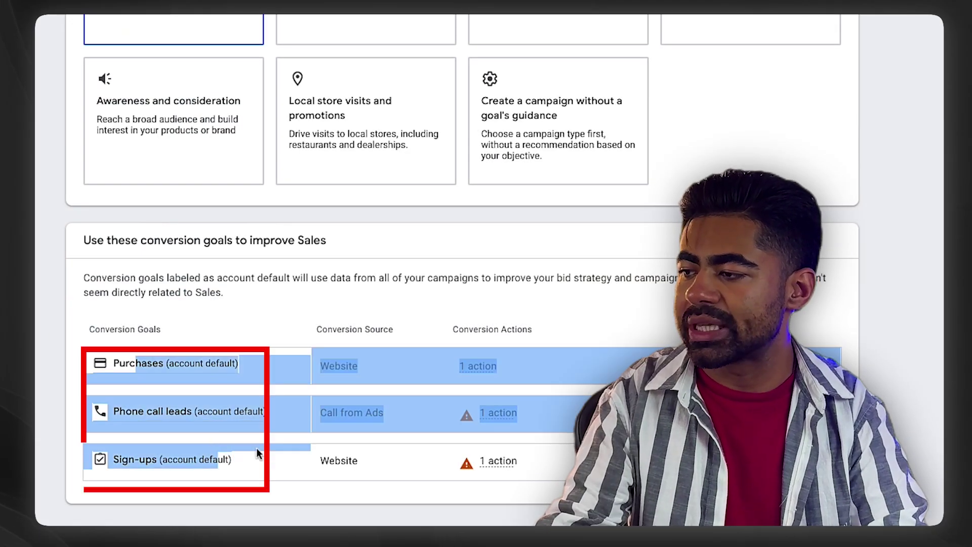
{"action": "left_click", "coordinate": [385, 420]}
{"action": "mouse_move", "coordinate": [505, 416]}
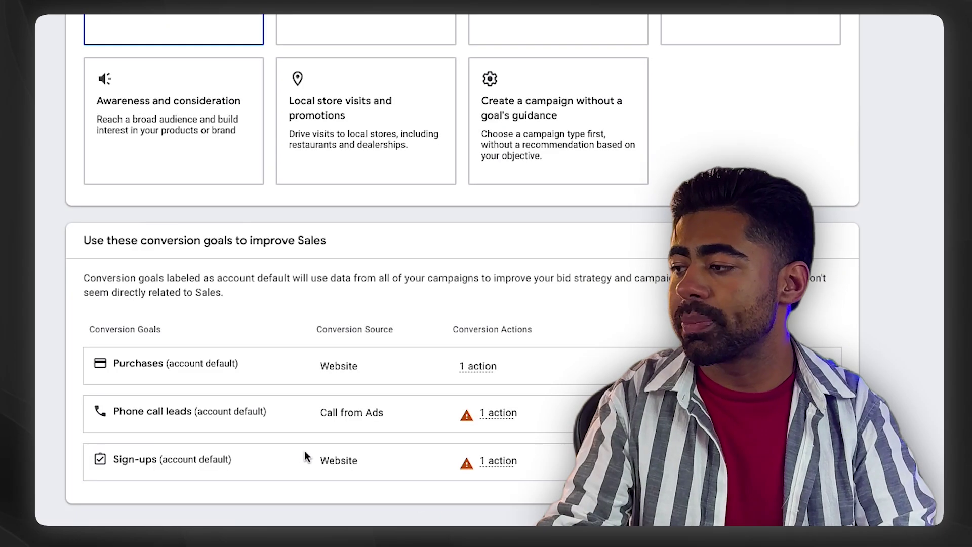
{"action": "triple_click", "coordinate": [201, 411]}
{"action": "left_click", "coordinate": [205, 484]}
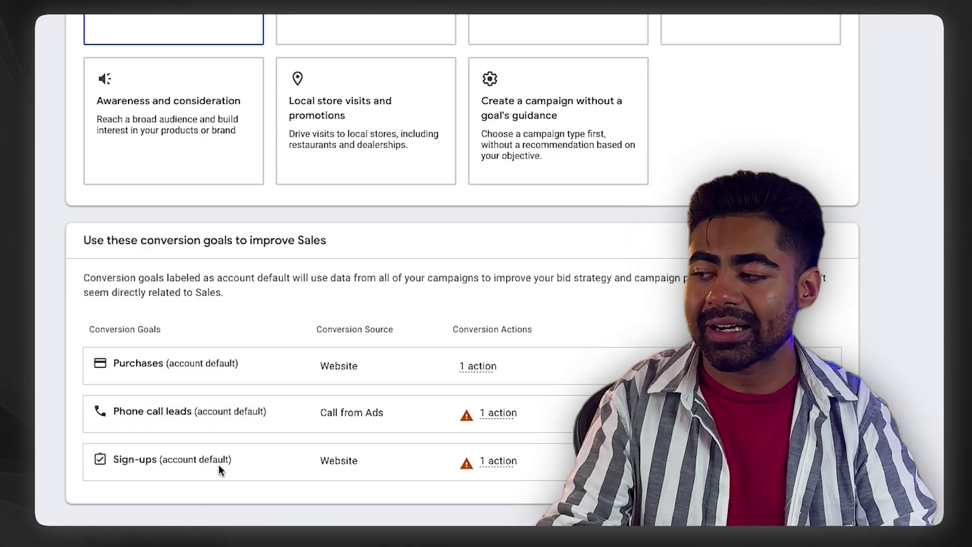
{"action": "triple_click", "coordinate": [218, 463]}
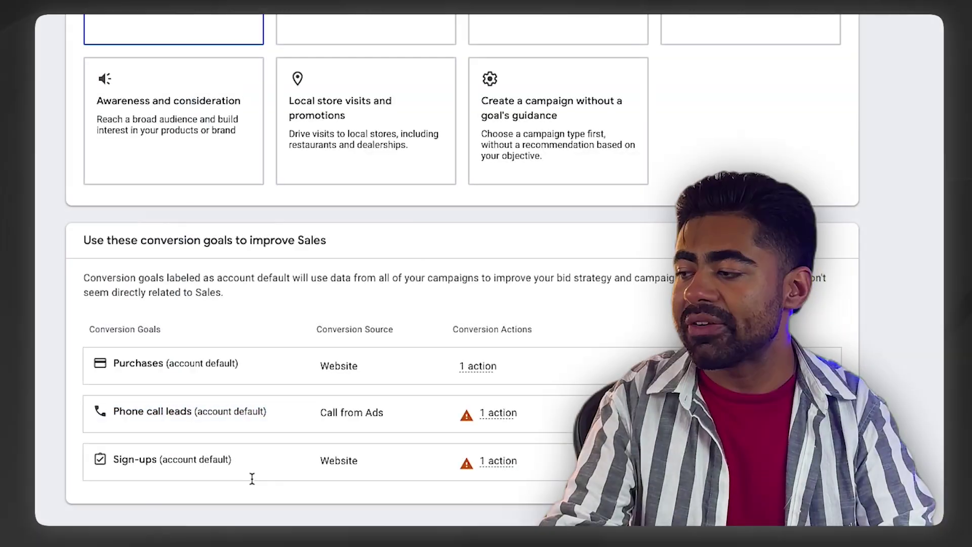
{"action": "left_click_drag", "start_coordinate": [249, 477], "coordinate": [88, 410]}
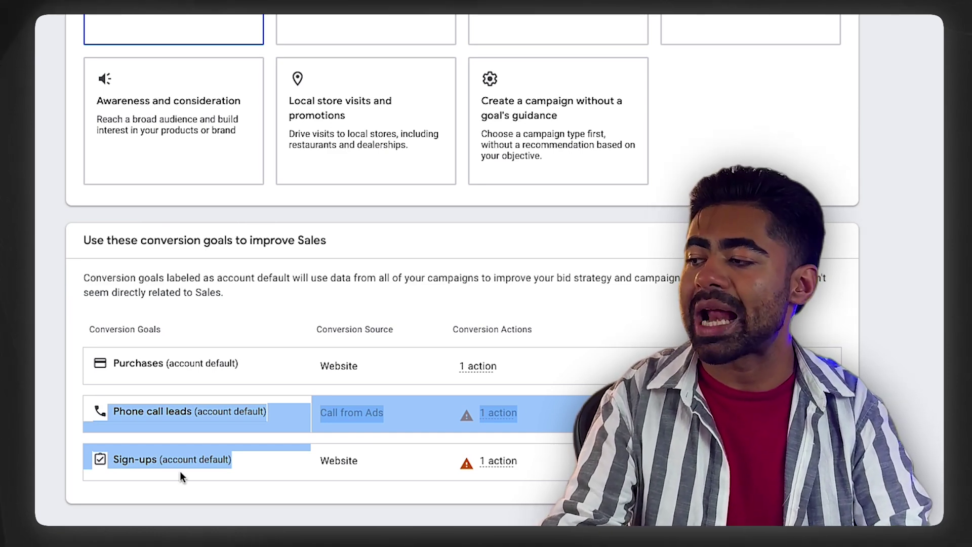
{"action": "triple_click", "coordinate": [200, 409]}
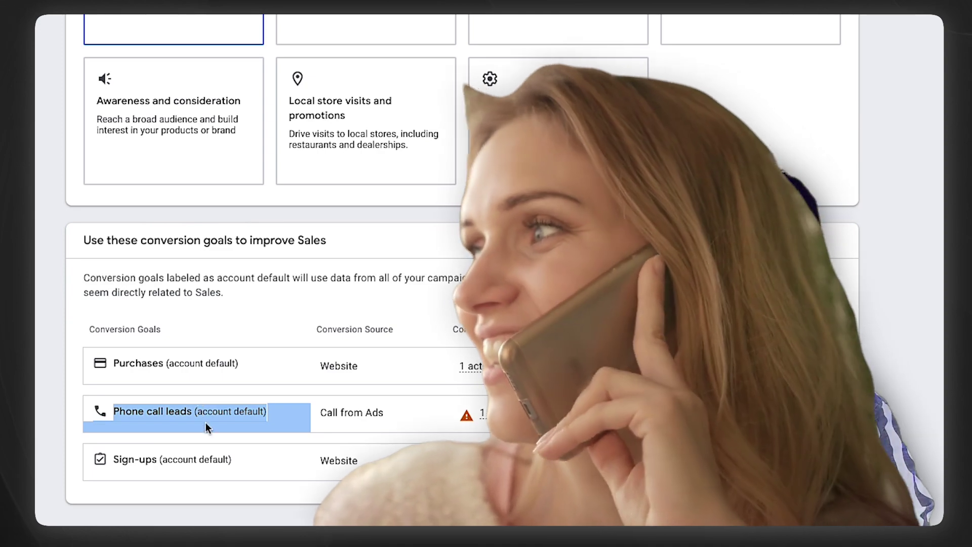
{"action": "left_click", "coordinate": [166, 453]}
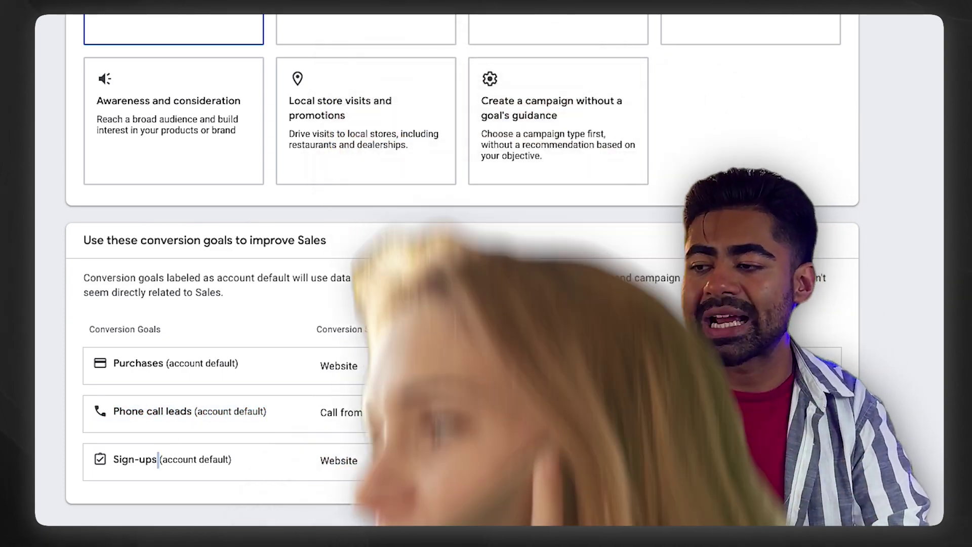
Remove the Phone call leads and Sign-ups goals from the campaign and check the conversion action behind Purchases
{"action": "left_click", "coordinate": [867, 426]}
{"action": "left_click", "coordinate": [610, 314]}
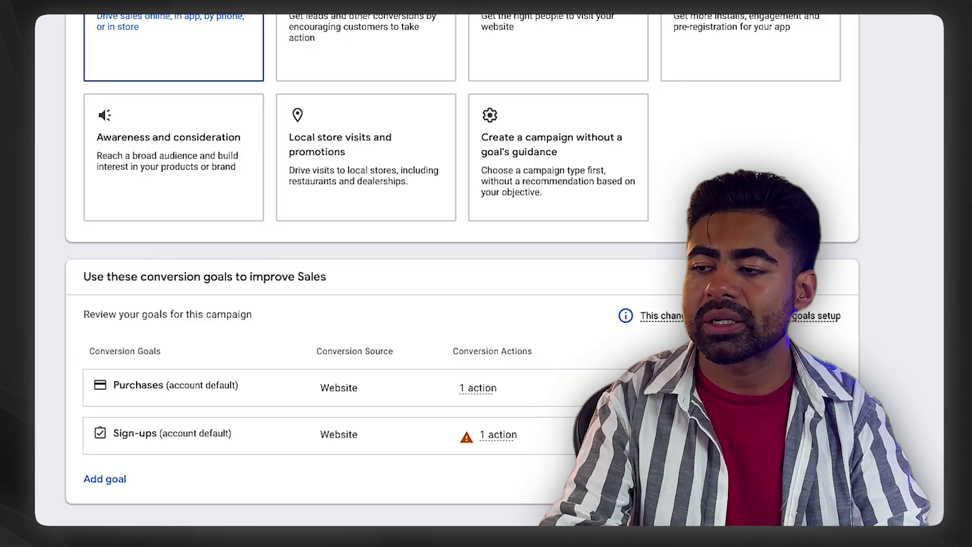
{"action": "left_click", "coordinate": [891, 447]}
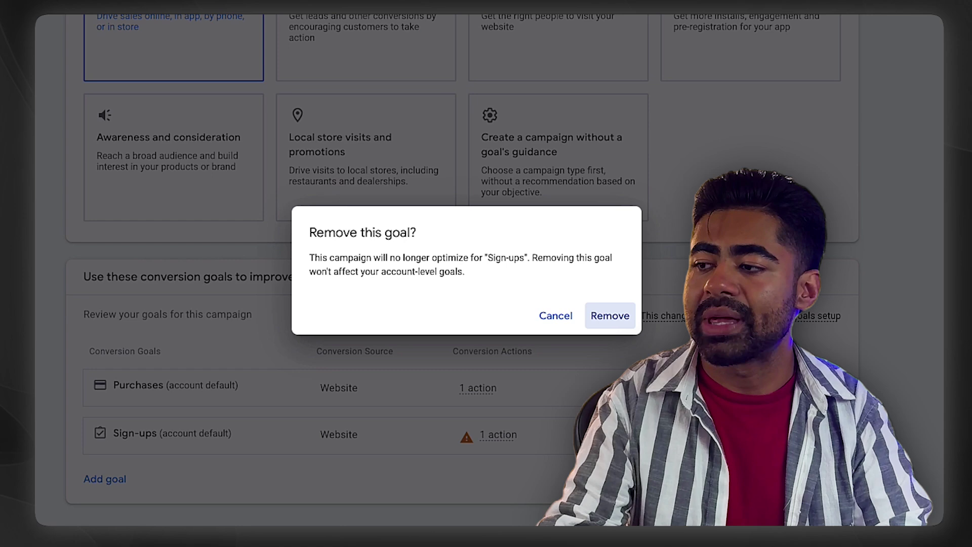
{"action": "left_click", "coordinate": [610, 315]}
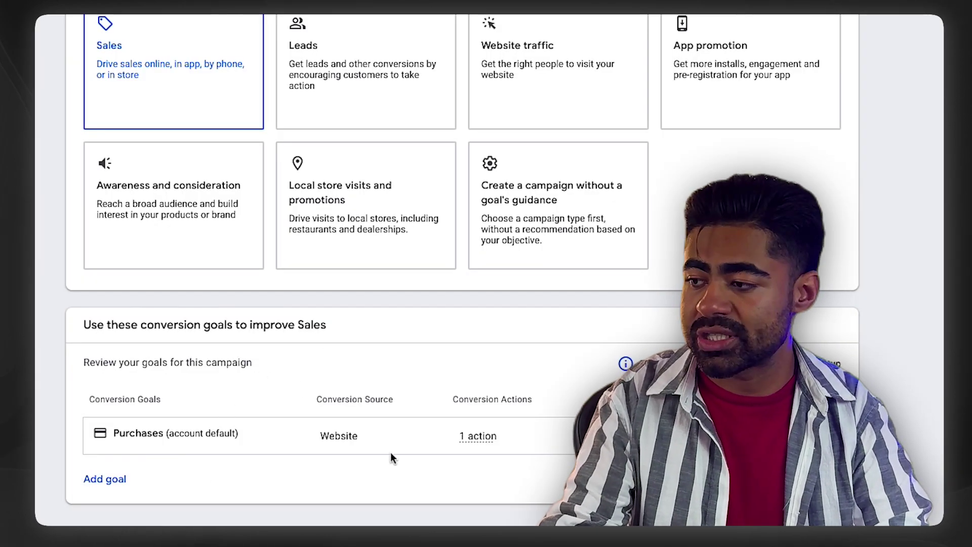
{"action": "mouse_move", "coordinate": [482, 435]}
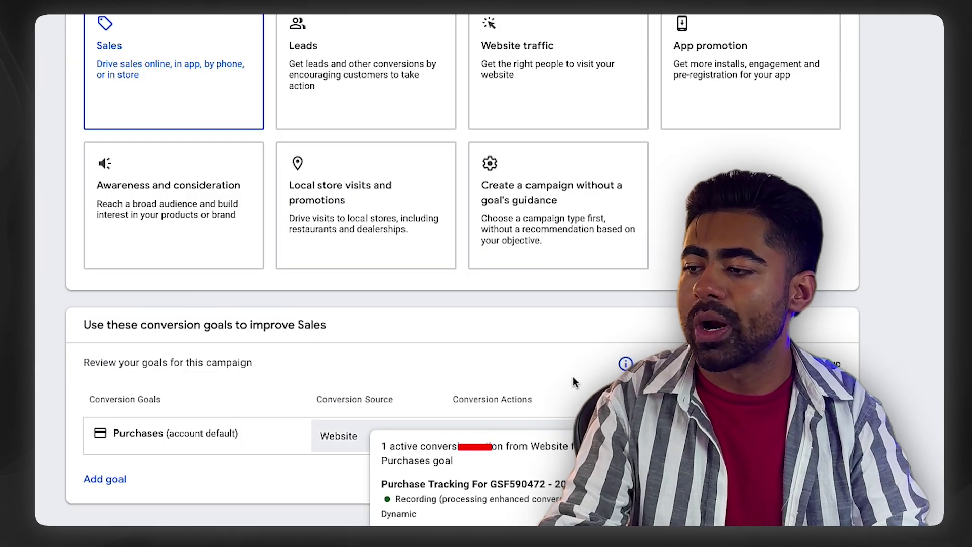
{"action": "left_click_drag", "start_coordinate": [504, 436], "coordinate": [455, 459]}
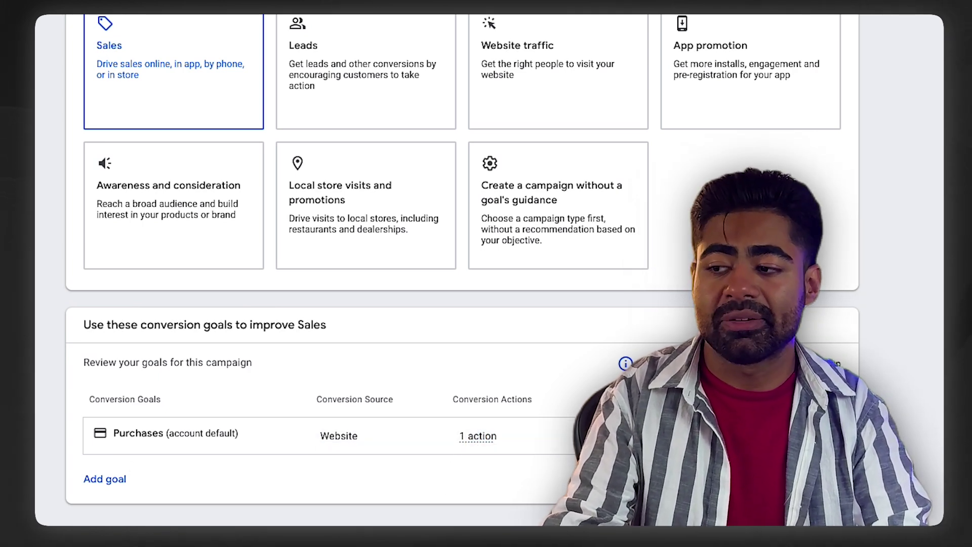
Select Shopping as the campaign type
{"action": "scroll", "coordinate": [495, 493], "scroll_direction": "down", "scroll_amount": 8}
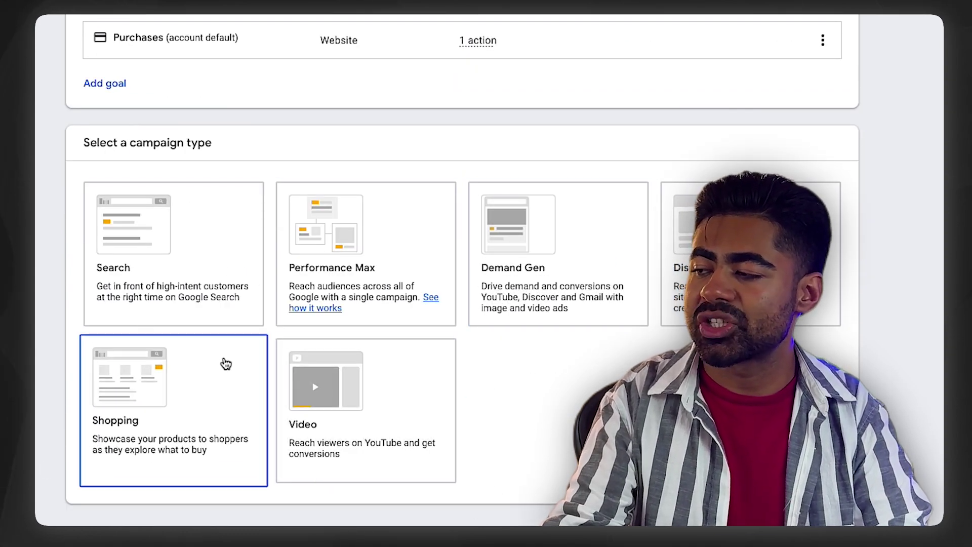
{"action": "left_click", "coordinate": [191, 378]}
{"action": "scroll", "coordinate": [453, 433], "scroll_direction": "up", "scroll_amount": 2}
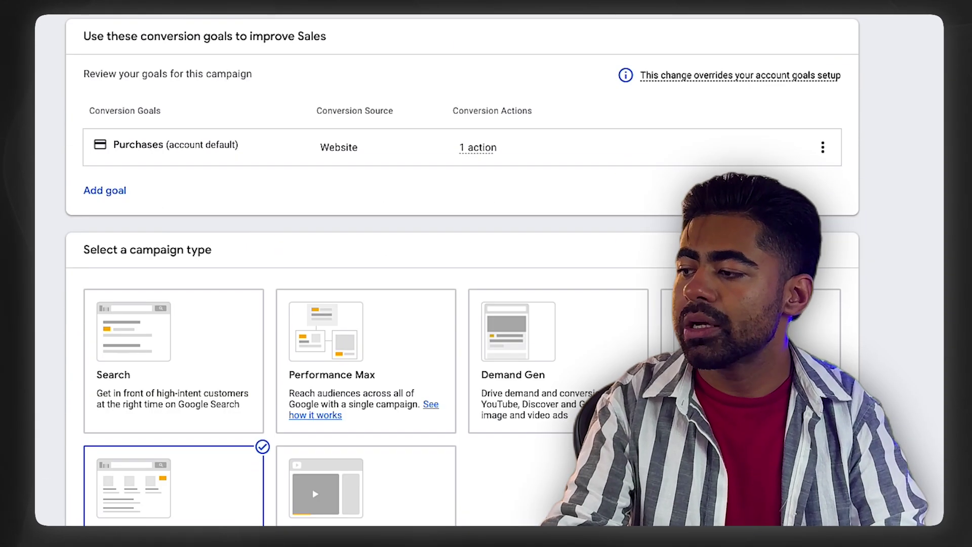
Select Performance Max as the campaign type
{"action": "scroll", "coordinate": [456, 355], "scroll_direction": "down", "scroll_amount": 5}
{"action": "left_click", "coordinate": [362, 144]}
{"action": "scroll", "coordinate": [318, 149], "scroll_direction": "up", "scroll_amount": 4}
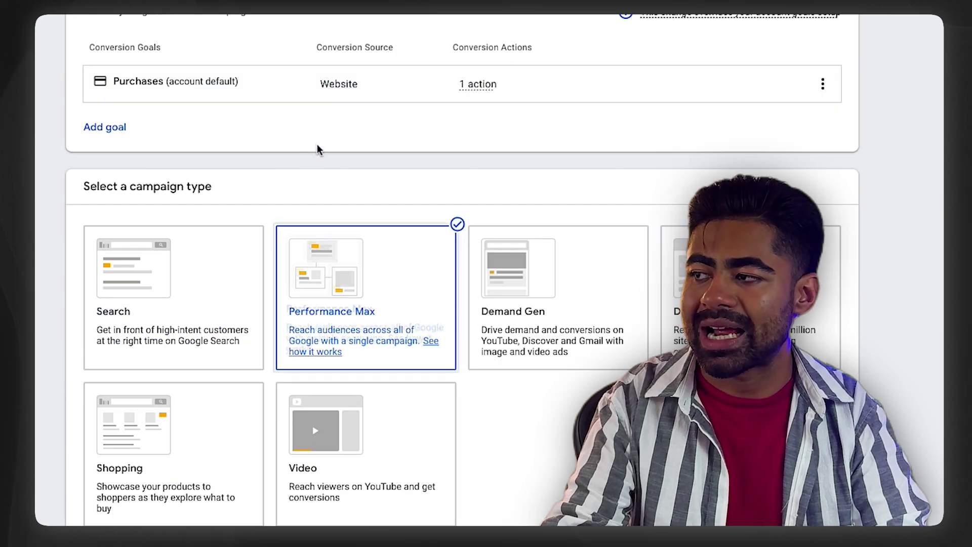
{"action": "scroll", "coordinate": [269, 471], "scroll_direction": "down", "scroll_amount": 6}
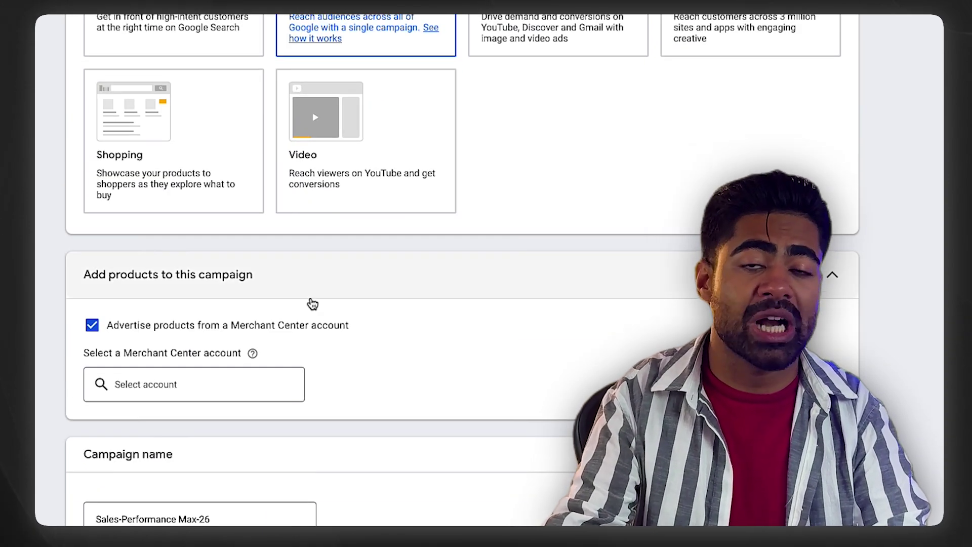
{"action": "scroll", "coordinate": [312, 304], "scroll_direction": "up", "scroll_amount": 3}
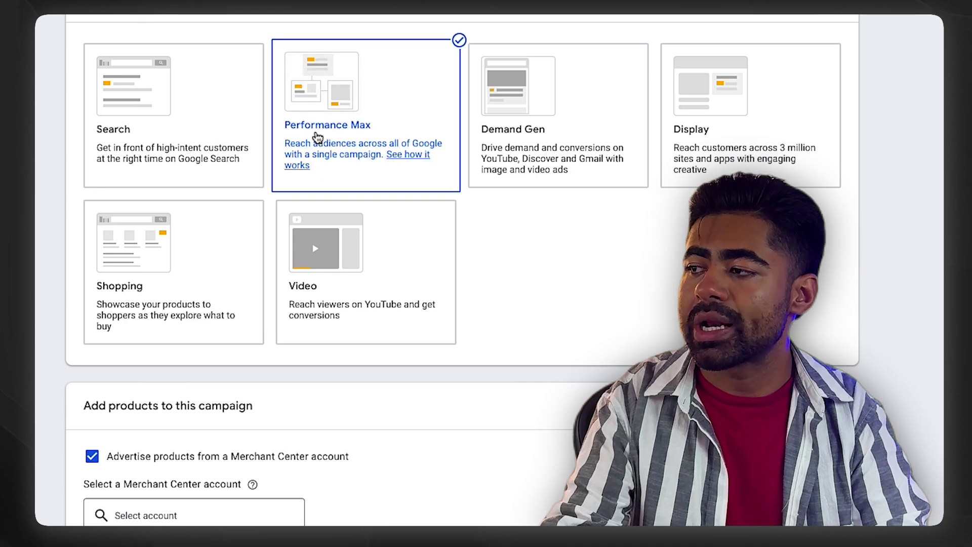
Choose the Merchant Center account whose products are advertised and name the campaign "All Products - USA - 08/24"
{"action": "scroll", "coordinate": [405, 89], "scroll_direction": "down", "scroll_amount": 5}
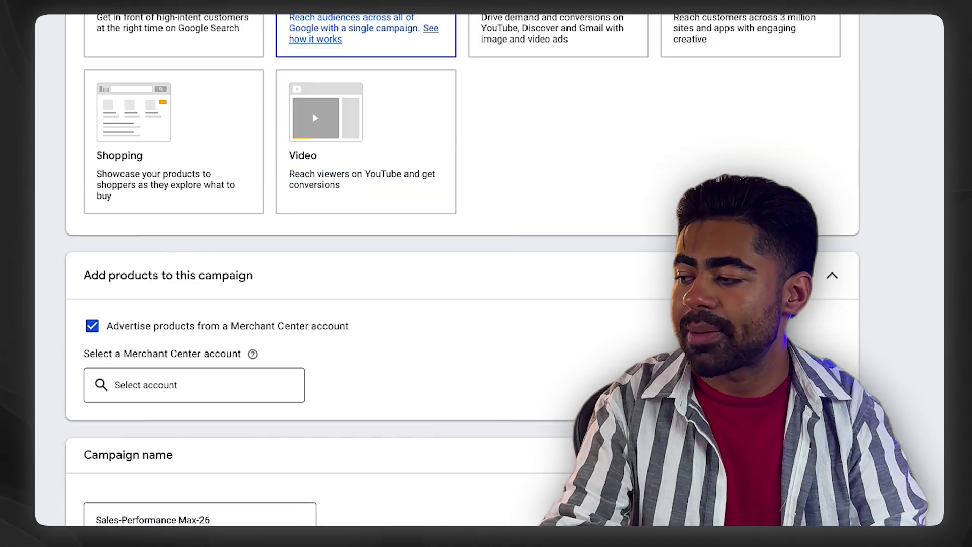
{"action": "left_click", "coordinate": [116, 309]}
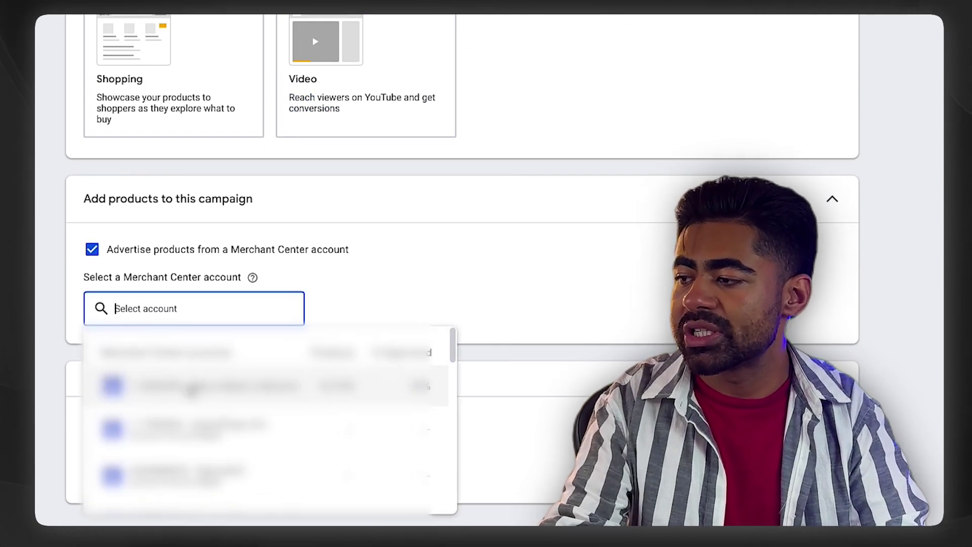
{"action": "left_click", "coordinate": [232, 395]}
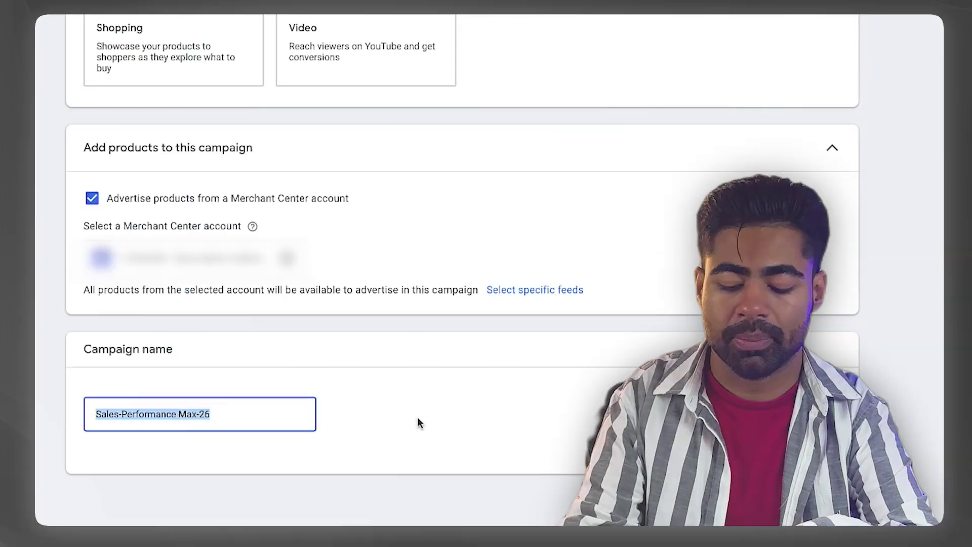
{"action": "type", "text": "All Products - USA - 08/24"}
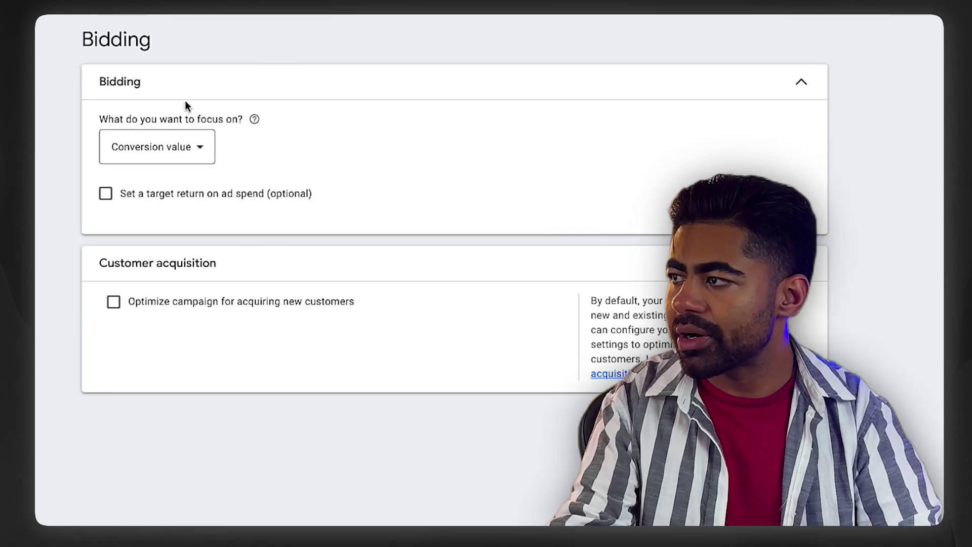
Choose Conversion value as the bidding focus
{"action": "double_click", "coordinate": [104, 87]}
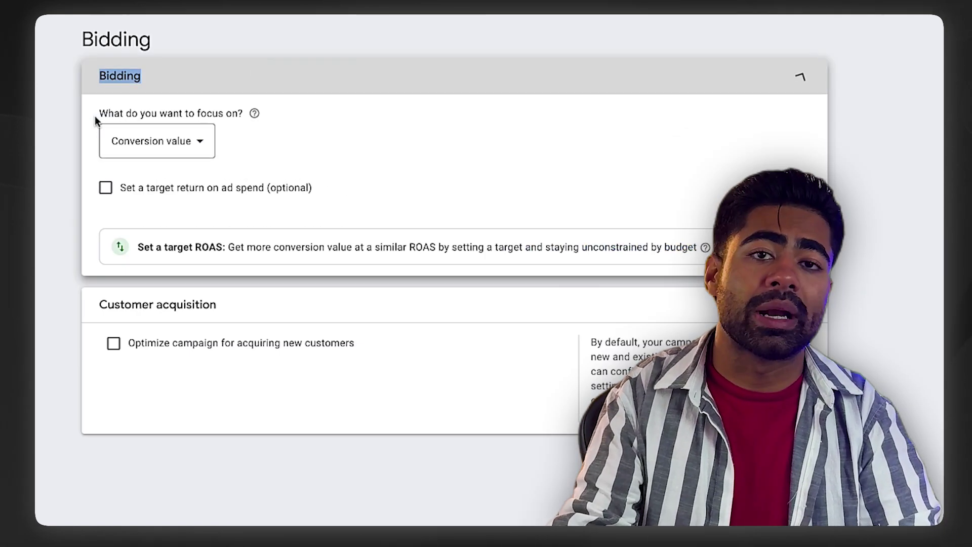
{"action": "left_click", "coordinate": [203, 161]}
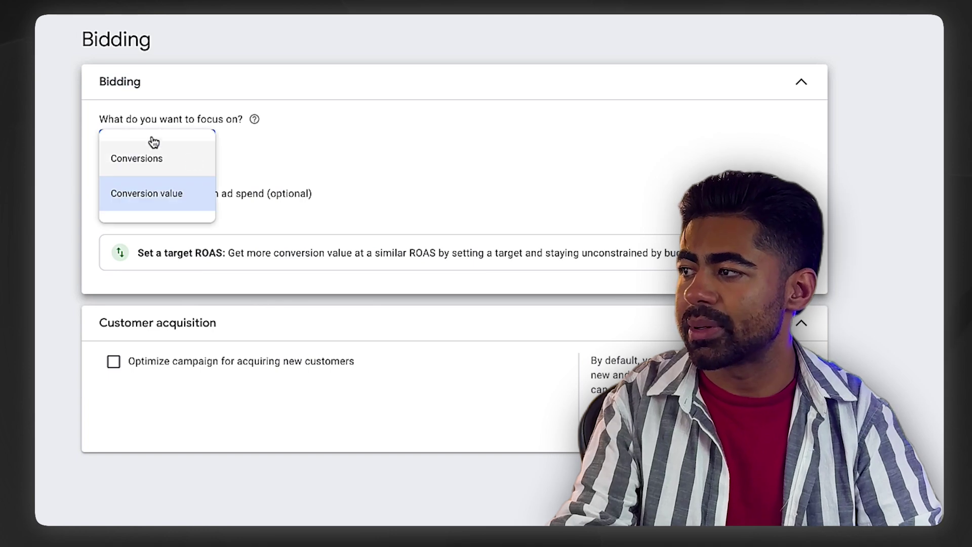
{"action": "left_click", "coordinate": [188, 193]}
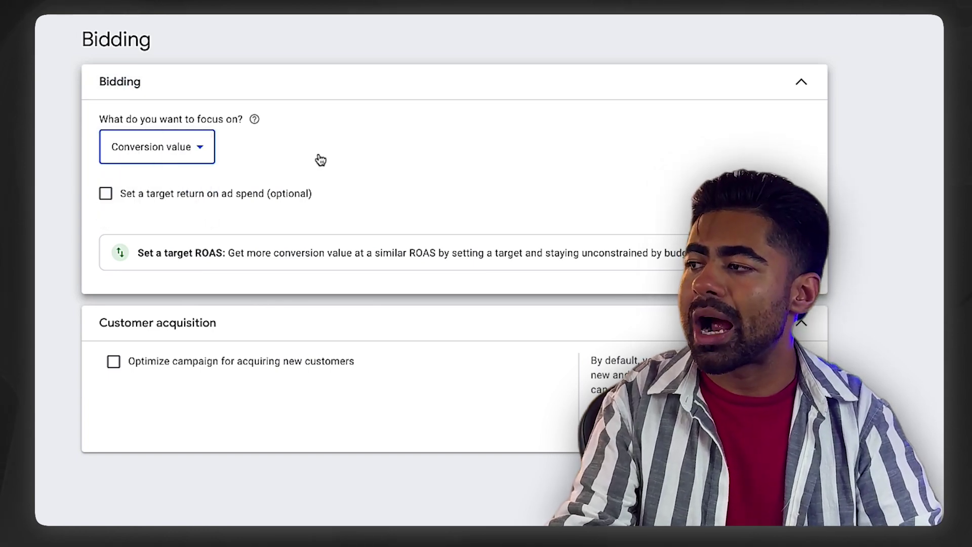
Switch the bidding focus to Conversions and enable the optional target cost per action
{"action": "left_click", "coordinate": [163, 153]}
{"action": "left_click", "coordinate": [138, 171]}
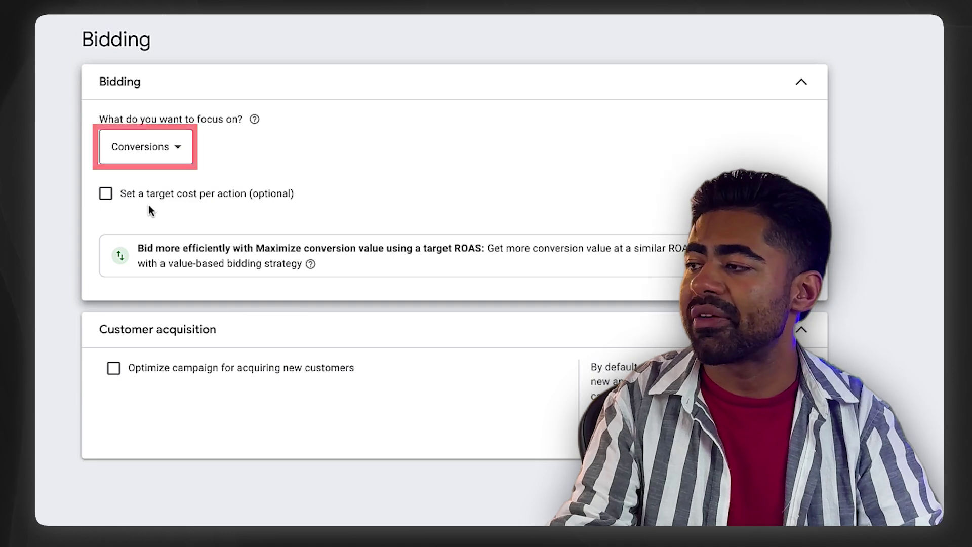
{"action": "left_click", "coordinate": [158, 201]}
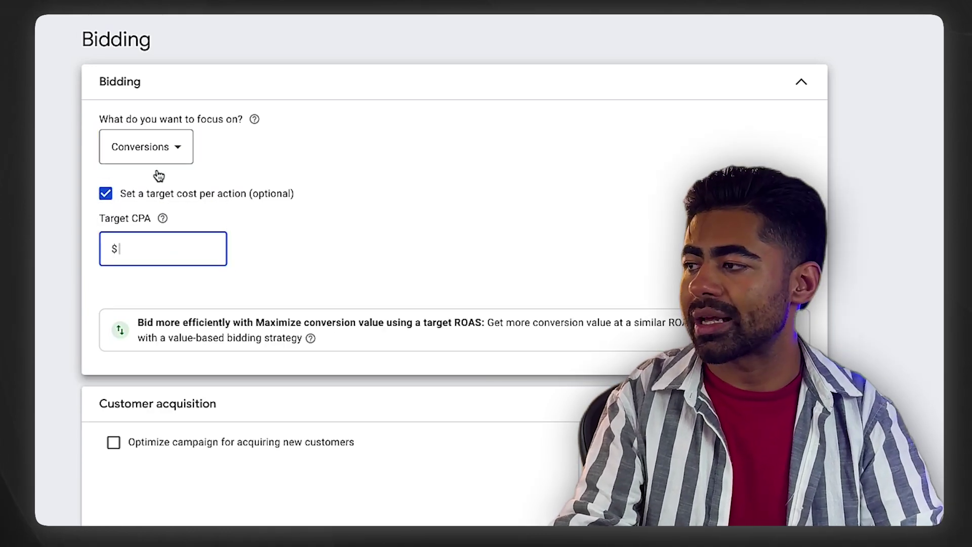
Return the bidding focus to Conversion value and enable the optional target return on ad spend
{"action": "left_click", "coordinate": [159, 161]}
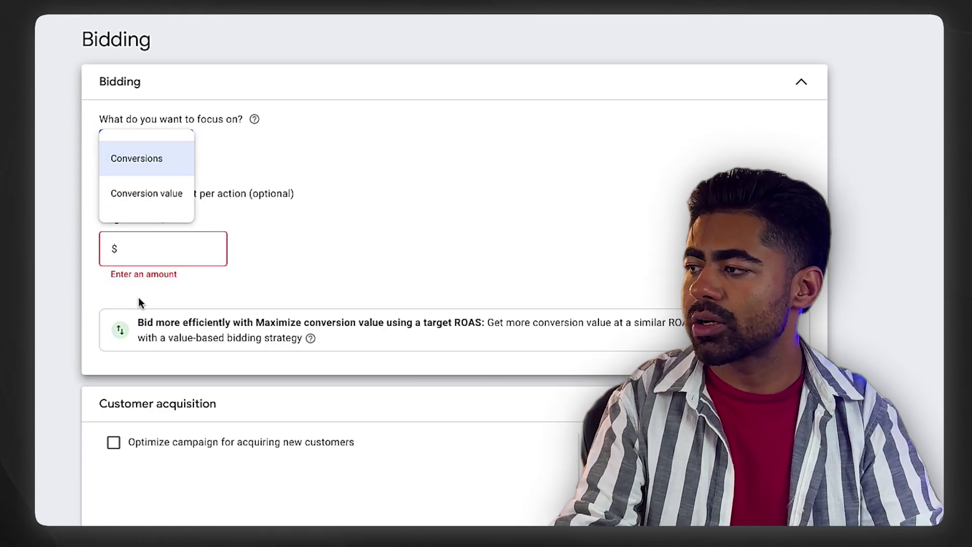
{"action": "left_click", "coordinate": [147, 205]}
{"action": "left_click", "coordinate": [155, 209]}
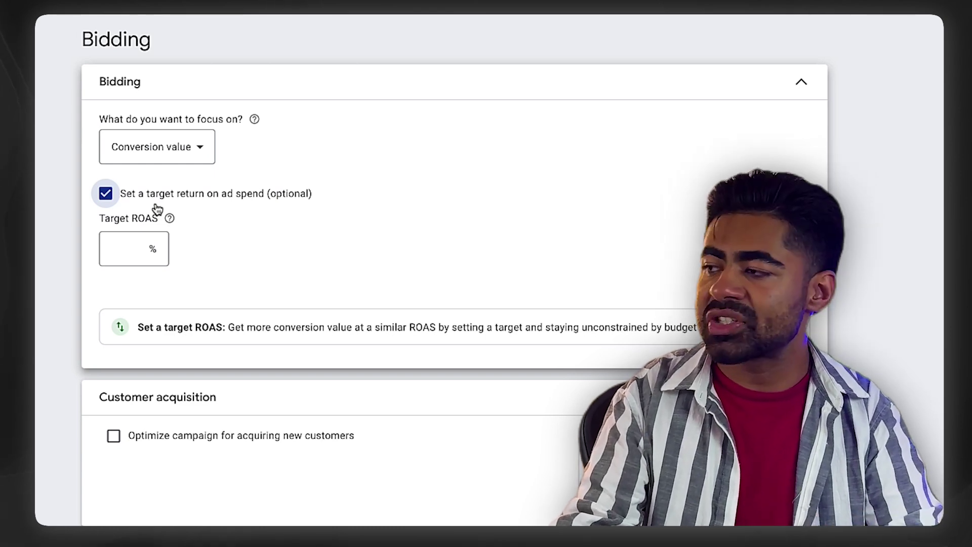
{"action": "left_click", "coordinate": [189, 144]}
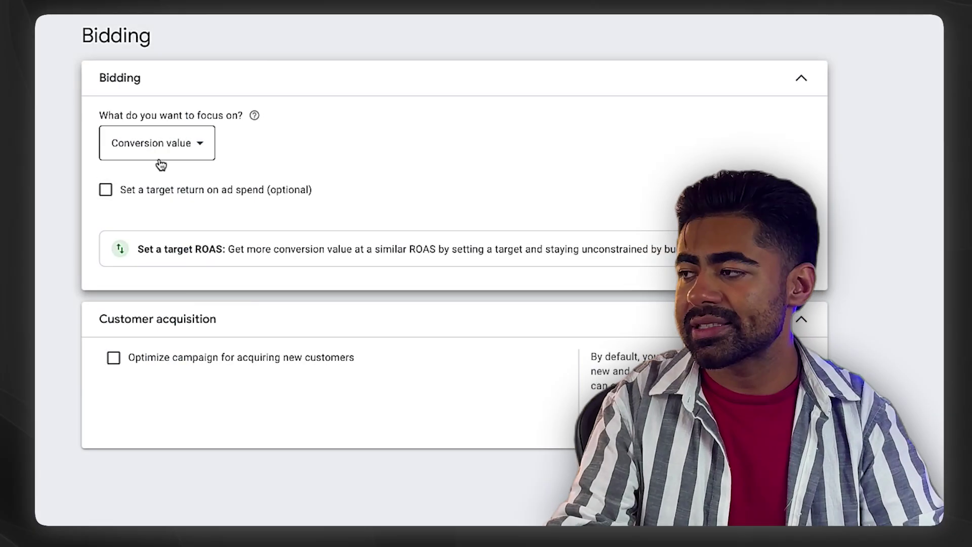
{"action": "left_click", "coordinate": [156, 161]}
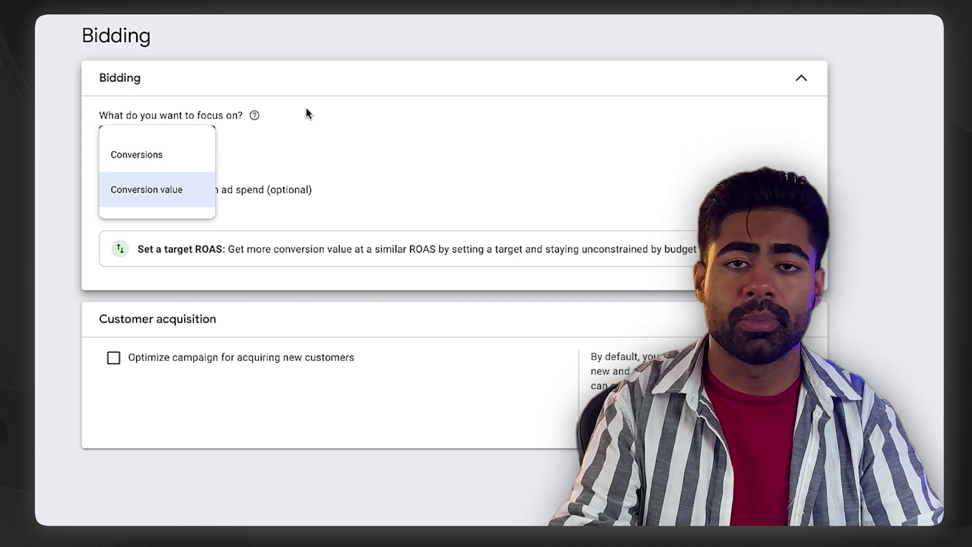
{"action": "left_click", "coordinate": [244, 193]}
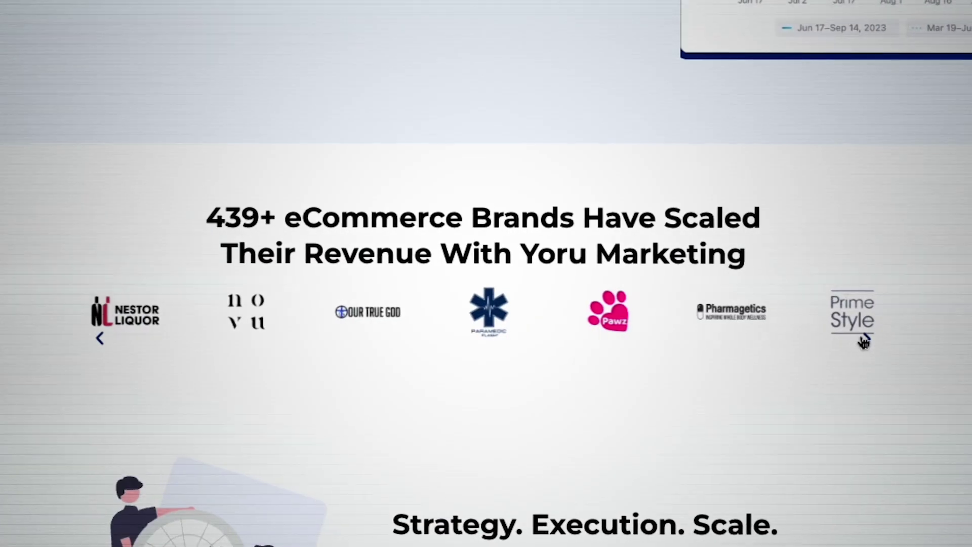
{"action": "left_click", "coordinate": [865, 339]}
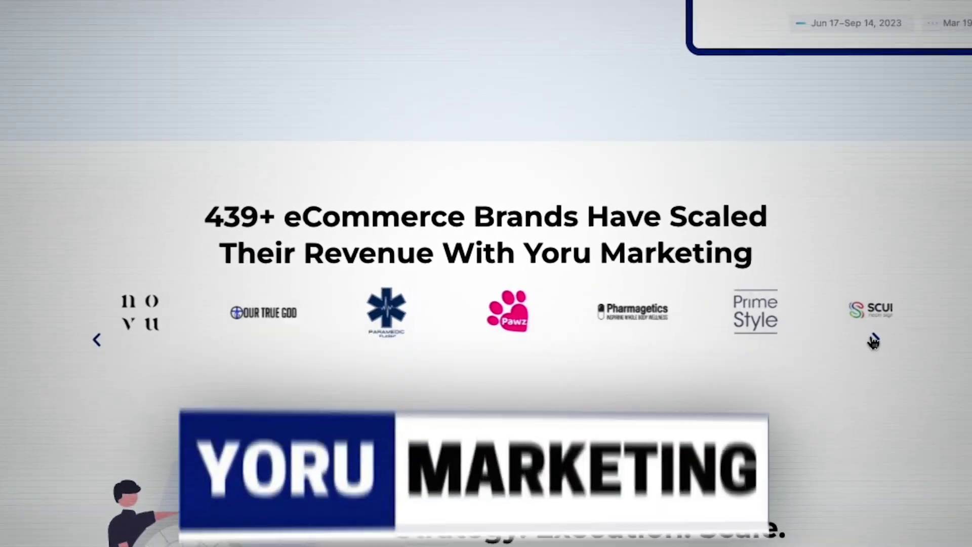
{"action": "left_click", "coordinate": [864, 339]}
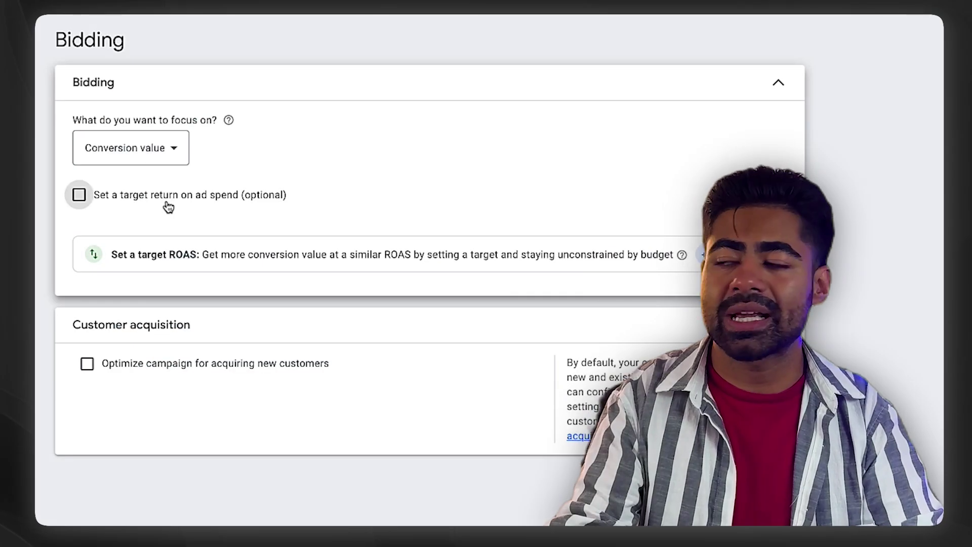
{"action": "left_click", "coordinate": [167, 198]}
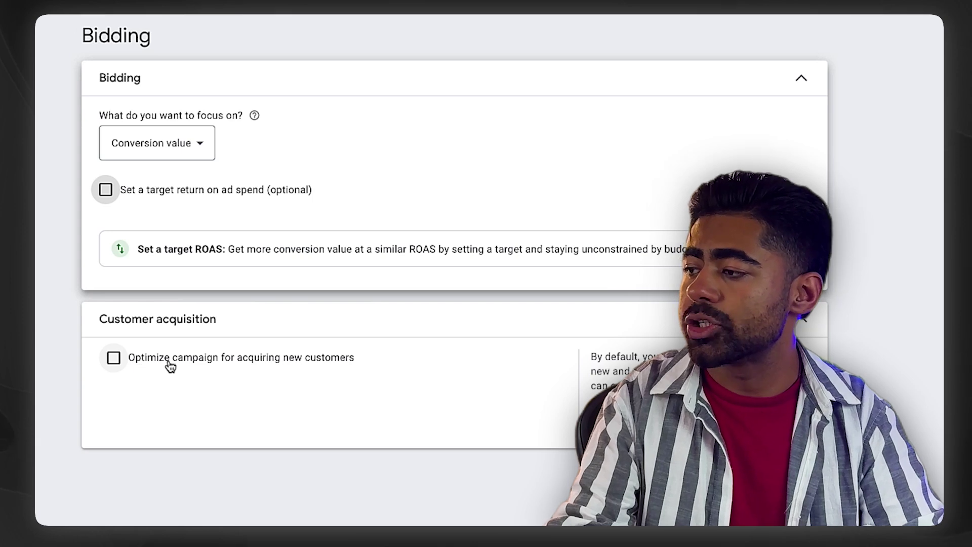
Enable optimising the campaign for acquiring new customers and choose to bid higher for new customers than for existing ones
{"action": "left_click", "coordinate": [169, 362]}
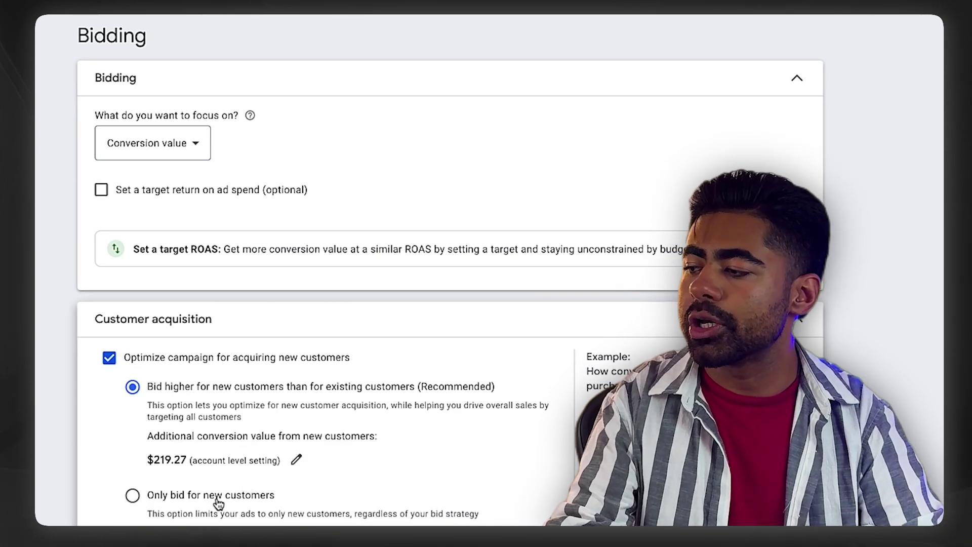
{"action": "left_click", "coordinate": [169, 495]}
{"action": "left_click", "coordinate": [178, 385]}
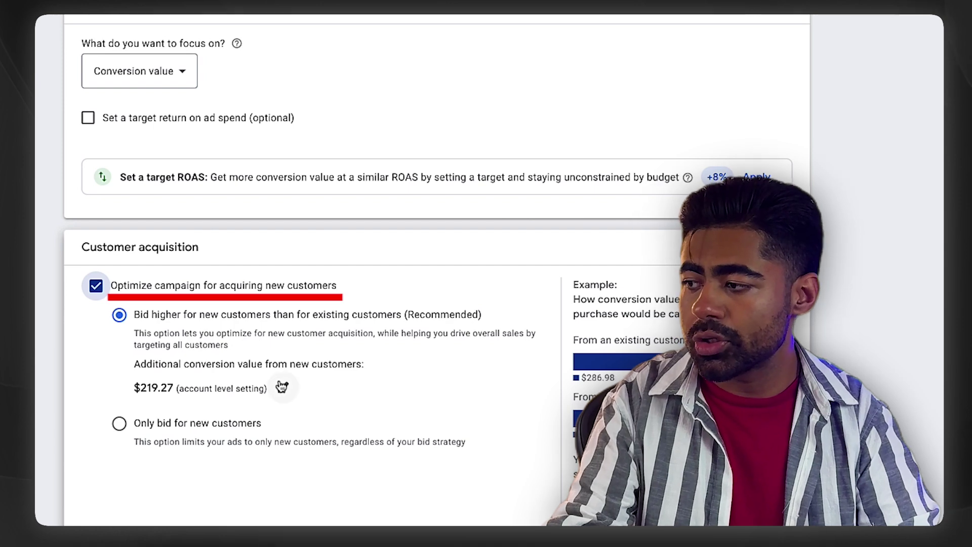
Switch the customer acquisition option to Only bid for new customers
{"action": "left_click_drag", "start_coordinate": [134, 314], "coordinate": [384, 340]}
{"action": "left_click", "coordinate": [227, 424]}
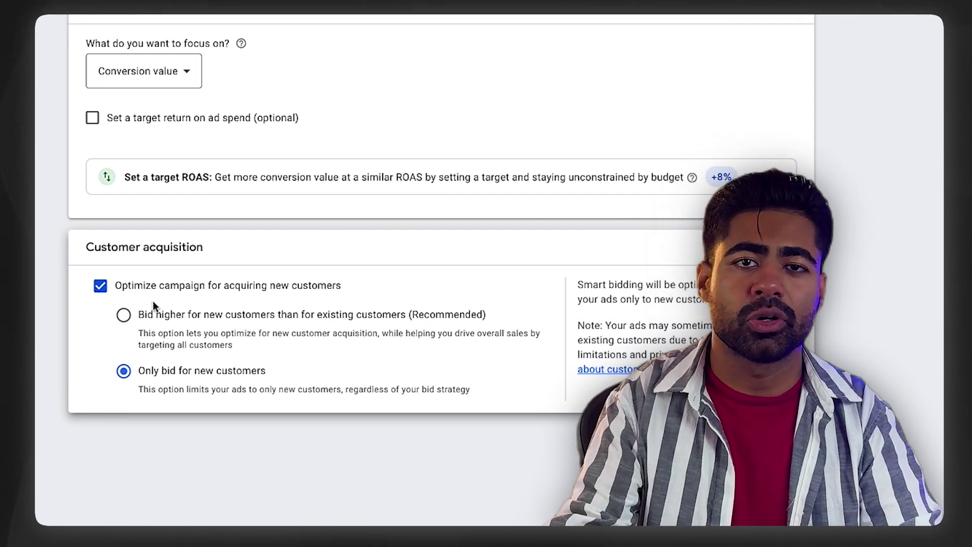
{"action": "left_click", "coordinate": [165, 301]}
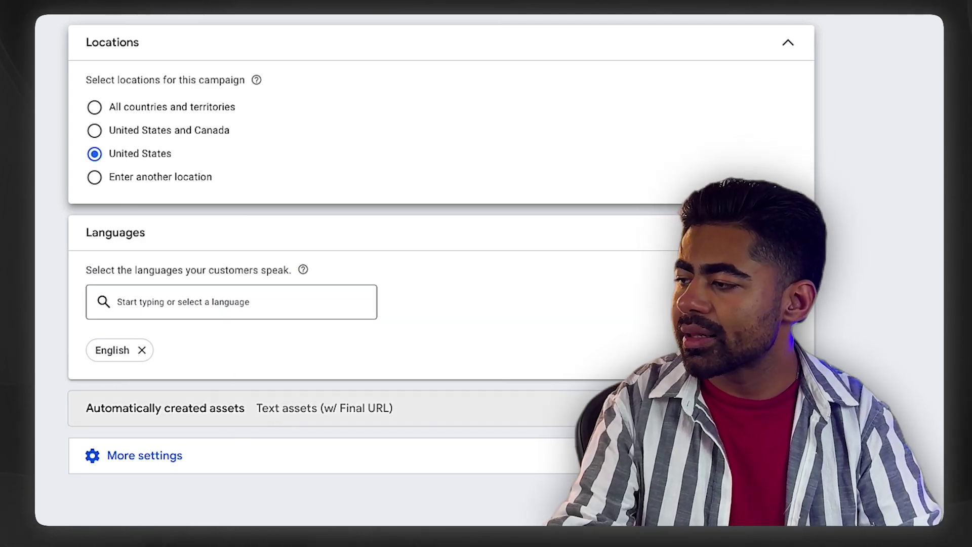
Turn off both Text assets and Final URL in the automatically created assets setting
{"action": "left_click", "coordinate": [104, 402]}
{"action": "scroll", "coordinate": [111, 410], "scroll_direction": "down", "scroll_amount": 3}
{"action": "left_click", "coordinate": [104, 418]}
{"action": "left_click", "coordinate": [99, 372]}
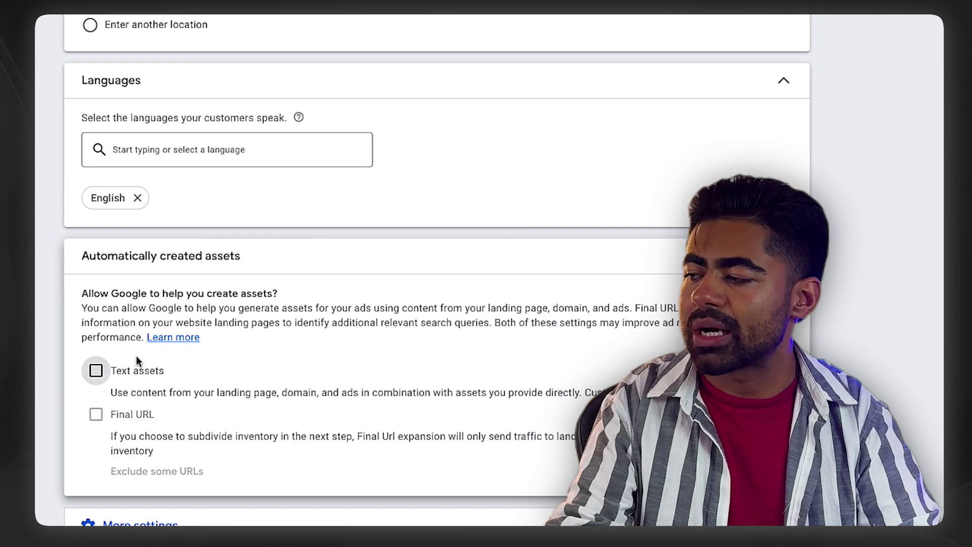
{"action": "triple_click", "coordinate": [158, 304]}
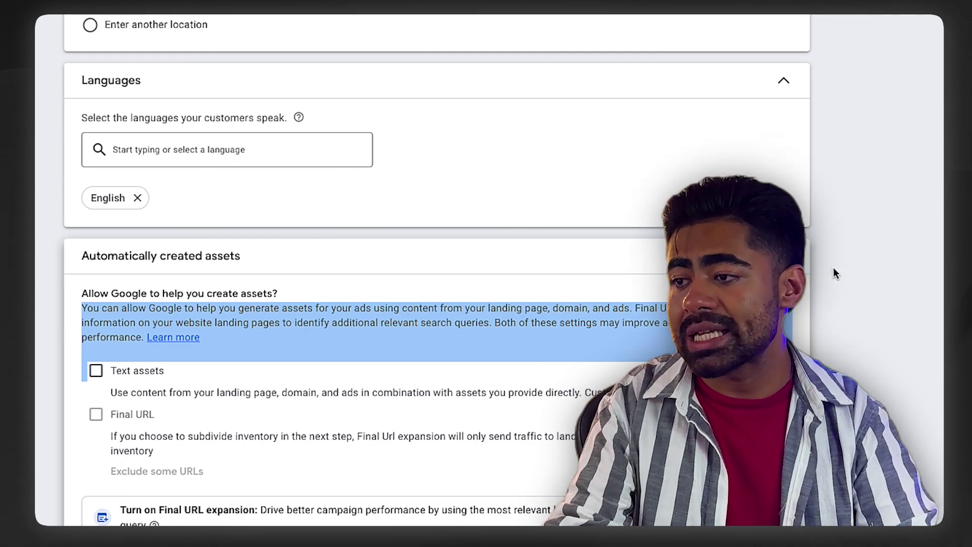
{"action": "left_click", "coordinate": [786, 258]}
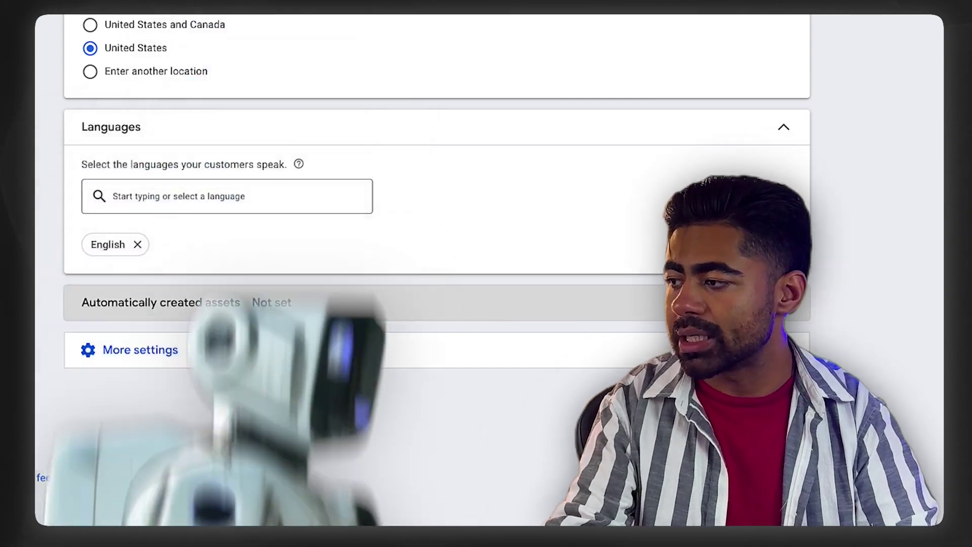
Add the existing Sierra Madre brand list to the campaign's brand exclusions
{"action": "left_click", "coordinate": [145, 351]}
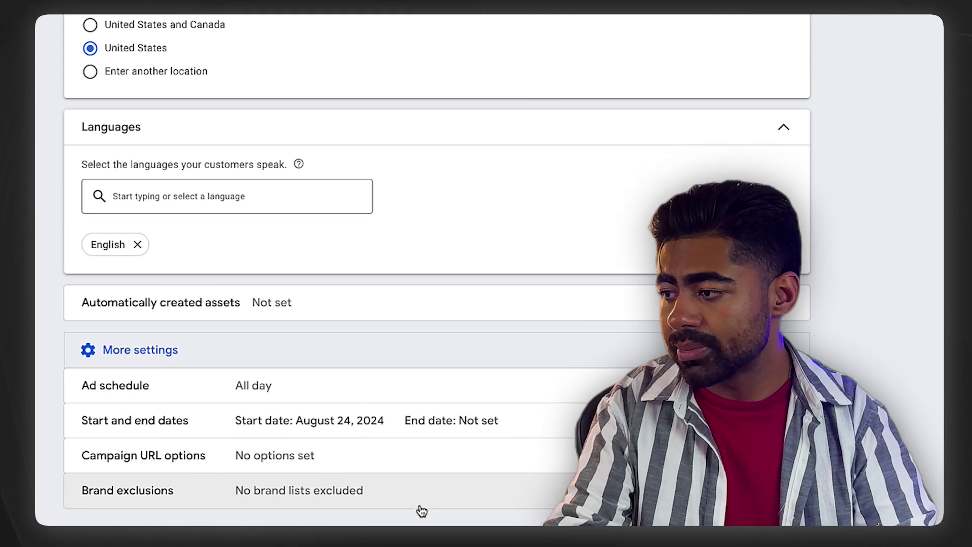
{"action": "left_click", "coordinate": [357, 489]}
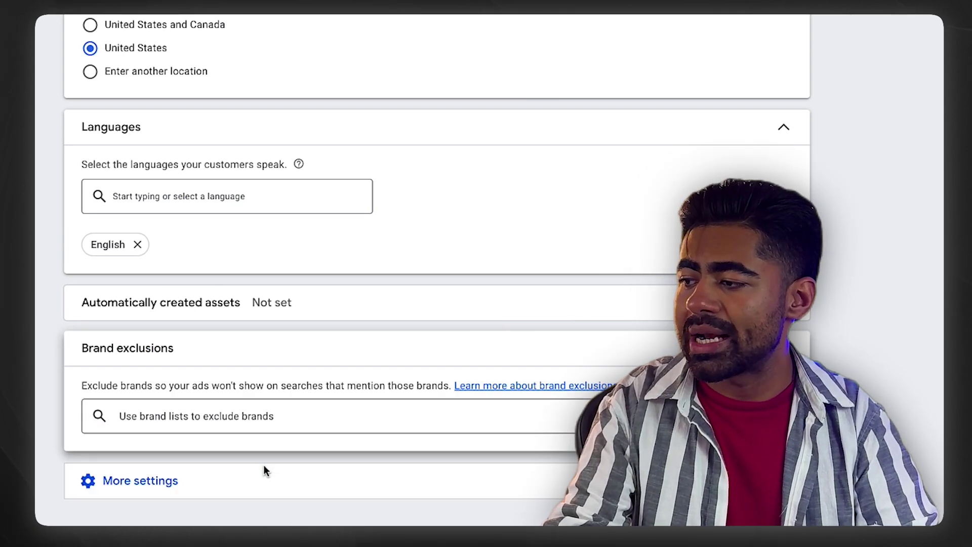
{"action": "left_click", "coordinate": [247, 413]}
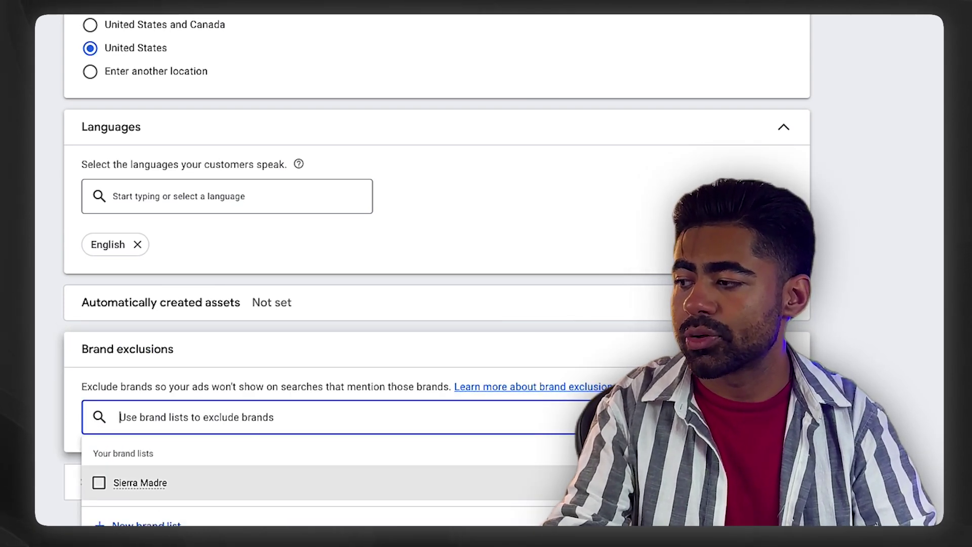
{"action": "scroll", "coordinate": [20, 501], "scroll_direction": "up", "scroll_amount": 2}
{"action": "scroll", "coordinate": [40, 506], "scroll_direction": "down", "scroll_amount": 3}
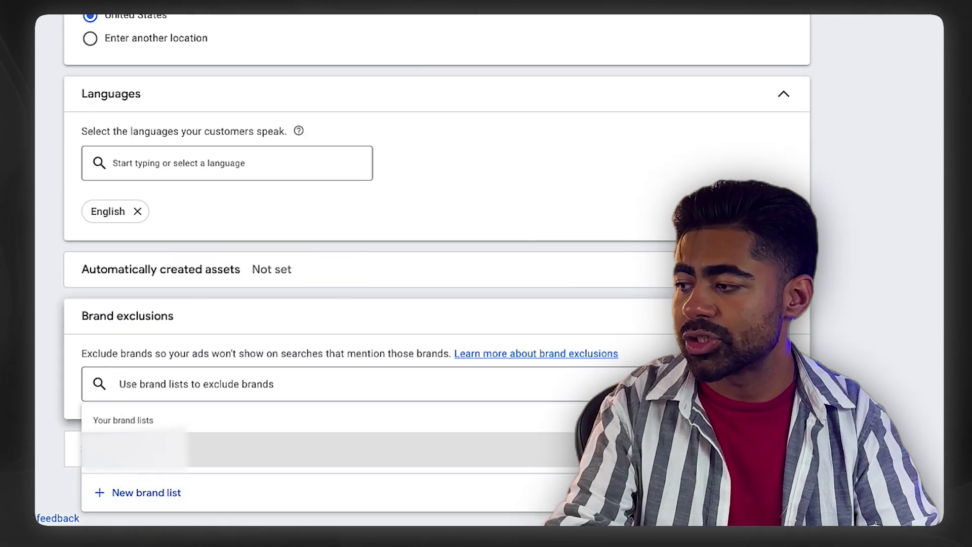
{"action": "left_click", "coordinate": [104, 458]}
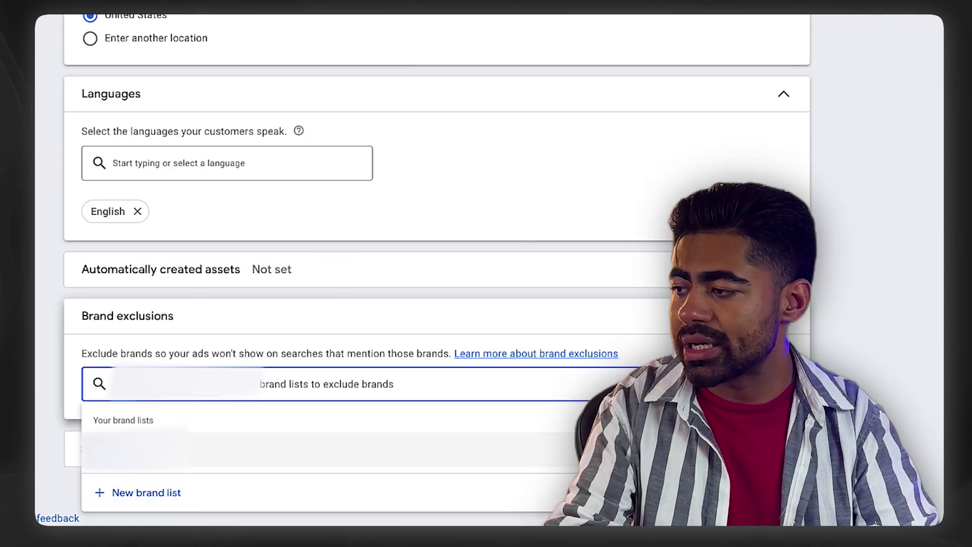
{"action": "left_click", "coordinate": [180, 412]}
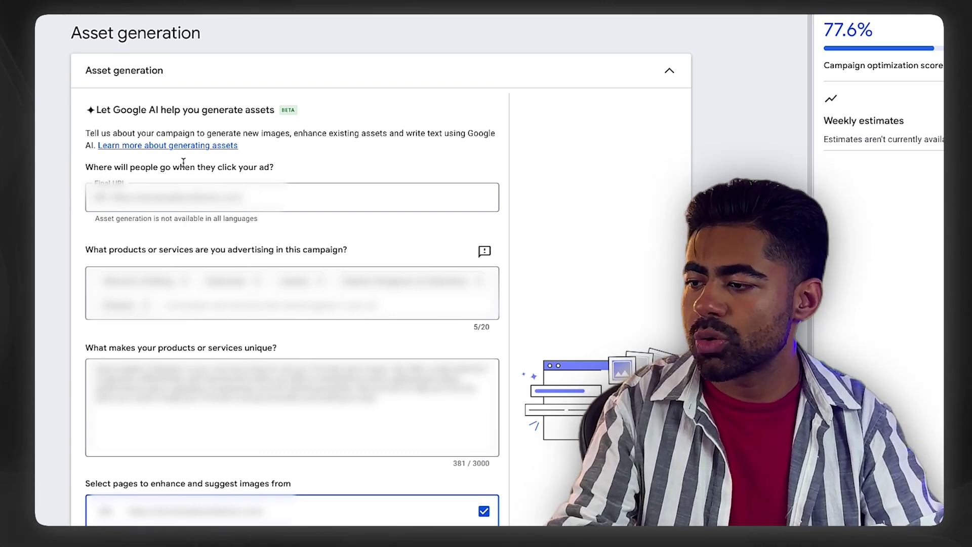
Skip the AI asset generation and look over the asset group form
{"action": "scroll", "coordinate": [522, 477], "scroll_direction": "down", "scroll_amount": 5}
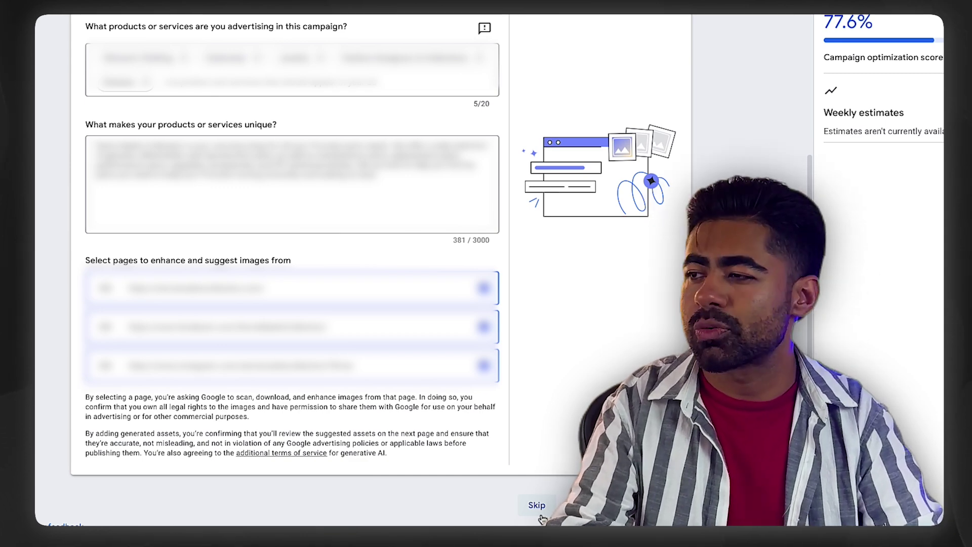
{"action": "left_click", "coordinate": [538, 508]}
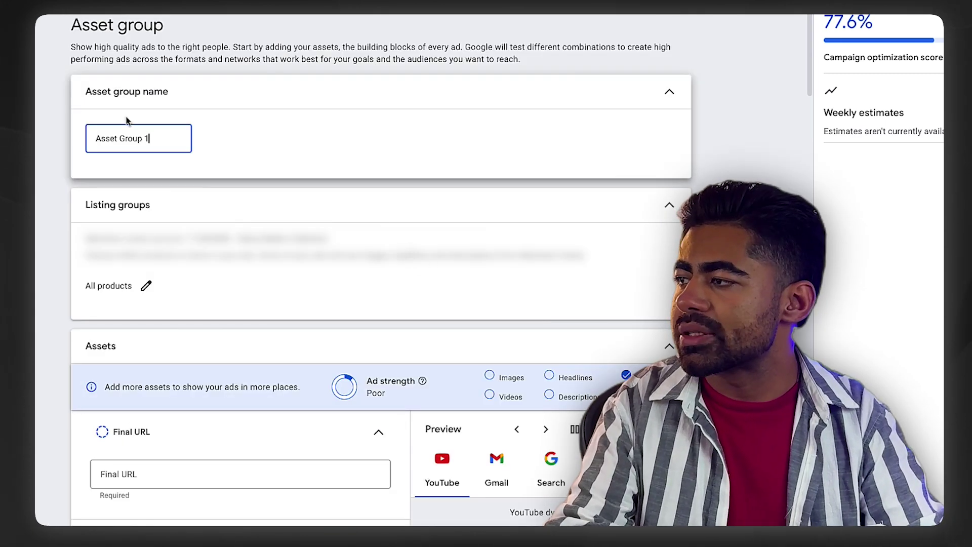
{"action": "scroll", "coordinate": [145, 397], "scroll_direction": "down", "scroll_amount": 4}
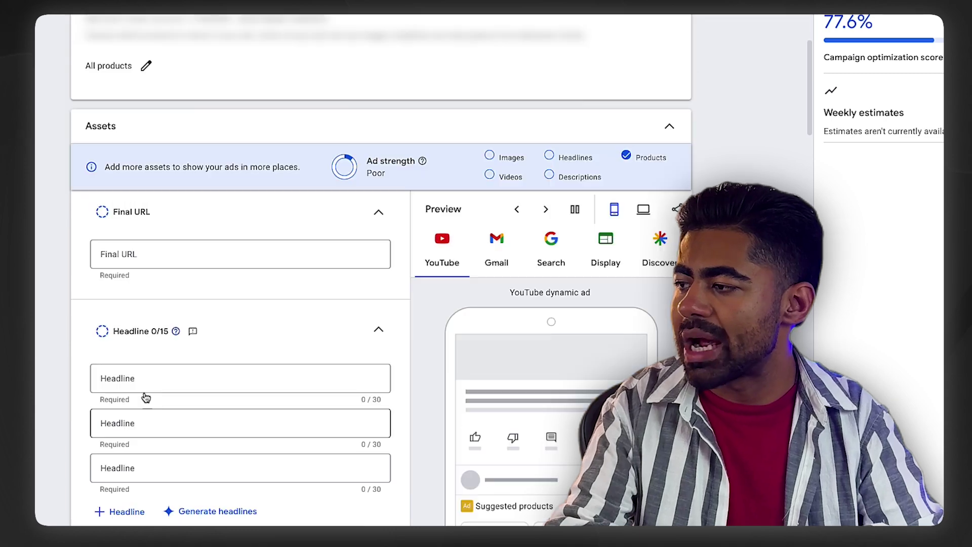
{"action": "scroll", "coordinate": [169, 306], "scroll_direction": "up", "scroll_amount": 1}
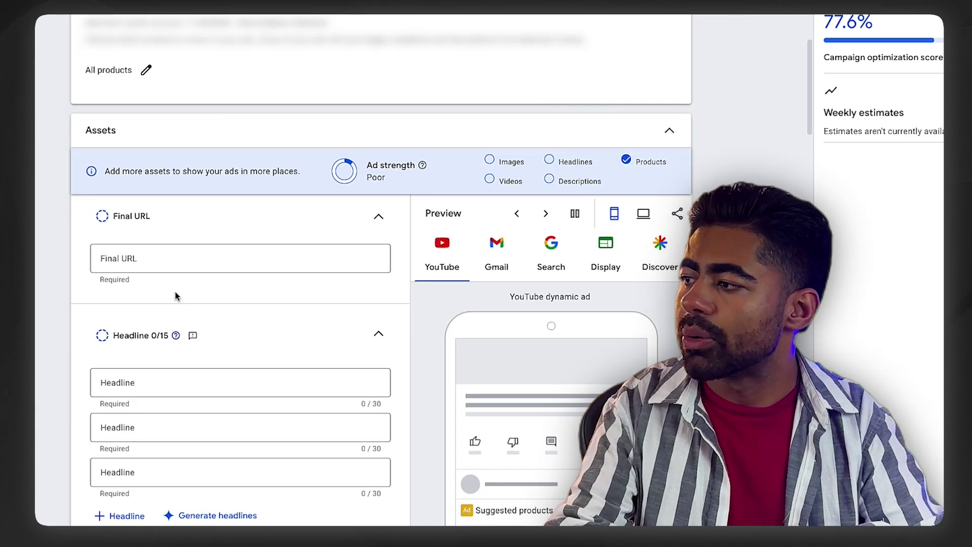
{"action": "scroll", "coordinate": [148, 295], "scroll_direction": "up", "scroll_amount": 3}
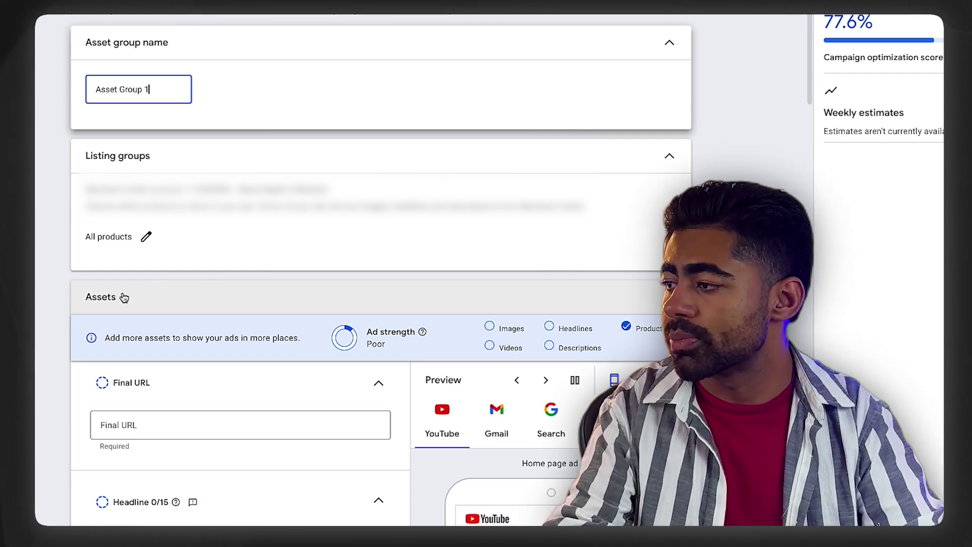
{"action": "scroll", "coordinate": [124, 298], "scroll_direction": "down", "scroll_amount": 1}
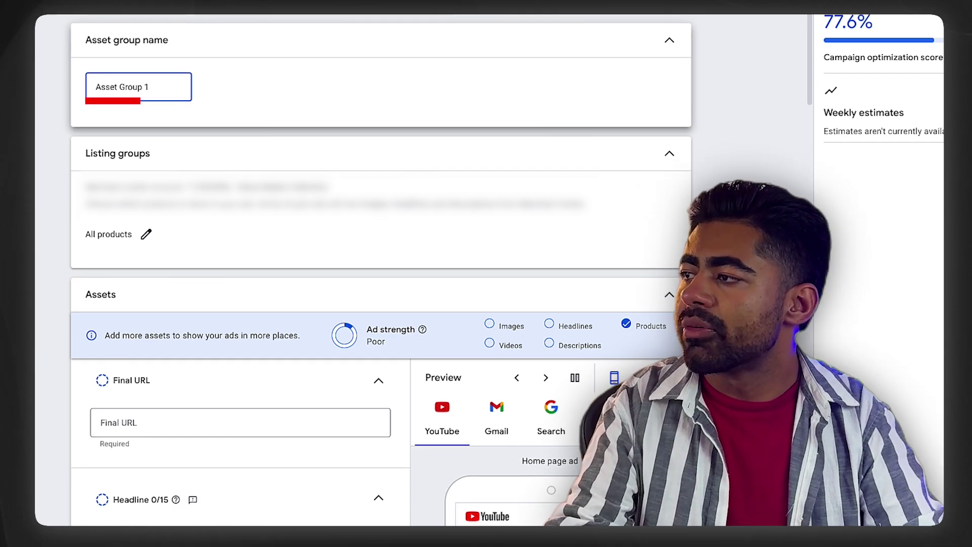
Rename the asset group as "Full Asset Build"
{"action": "triple_click", "coordinate": [118, 88]}
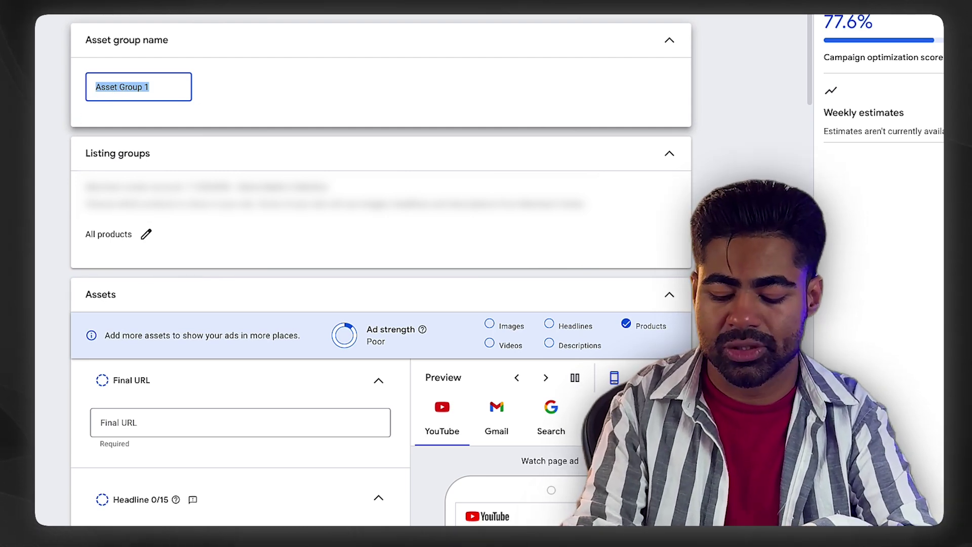
{"action": "type", "text": "Fu"}
{"action": "type", "text": "ll Asset "}
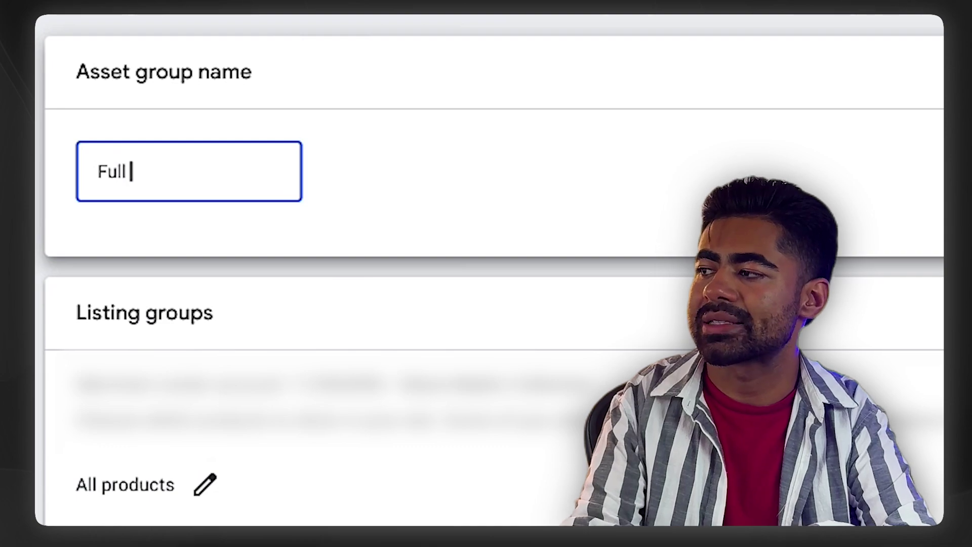
{"action": "type", "text": "Build"}
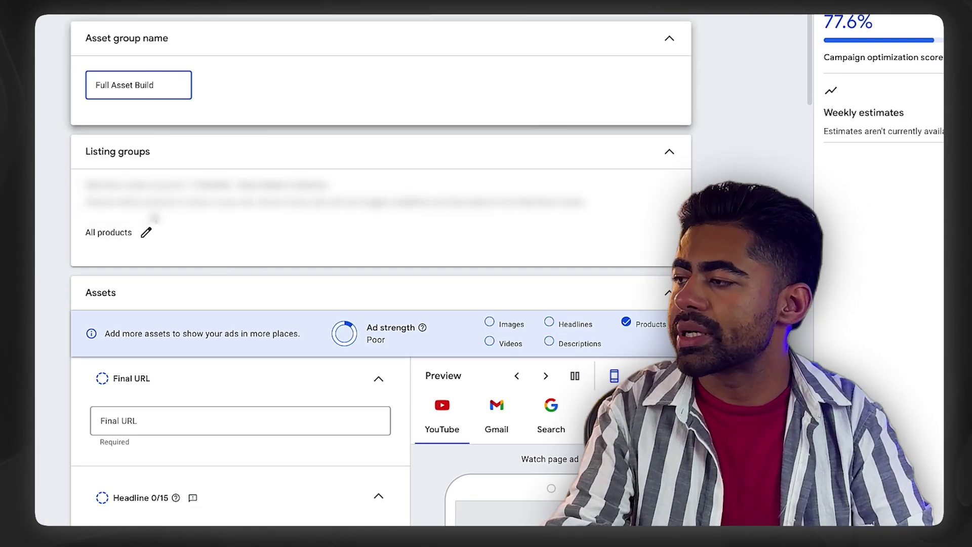
Check the listing group's product selection options and leave them without saving
{"action": "left_click", "coordinate": [142, 232]}
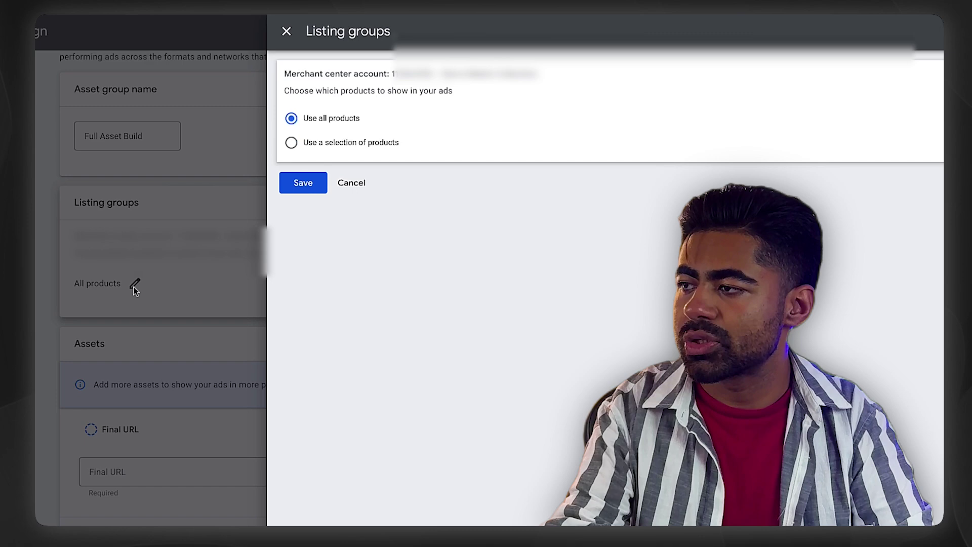
{"action": "left_click", "coordinate": [361, 185]}
{"action": "scroll", "coordinate": [367, 233], "scroll_direction": "down", "scroll_amount": 2}
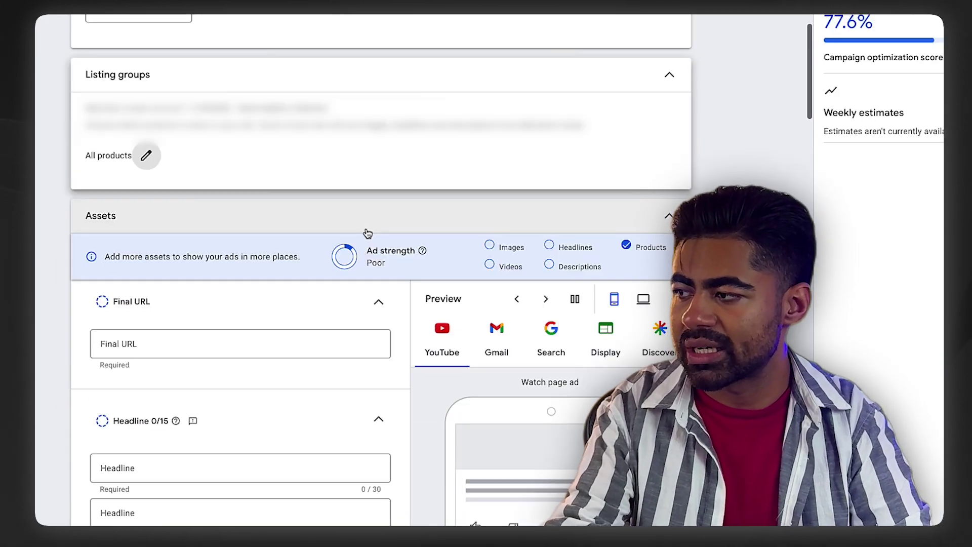
{"action": "scroll", "coordinate": [368, 233], "scroll_direction": "down", "scroll_amount": 2}
{"action": "left_click", "coordinate": [196, 279]}
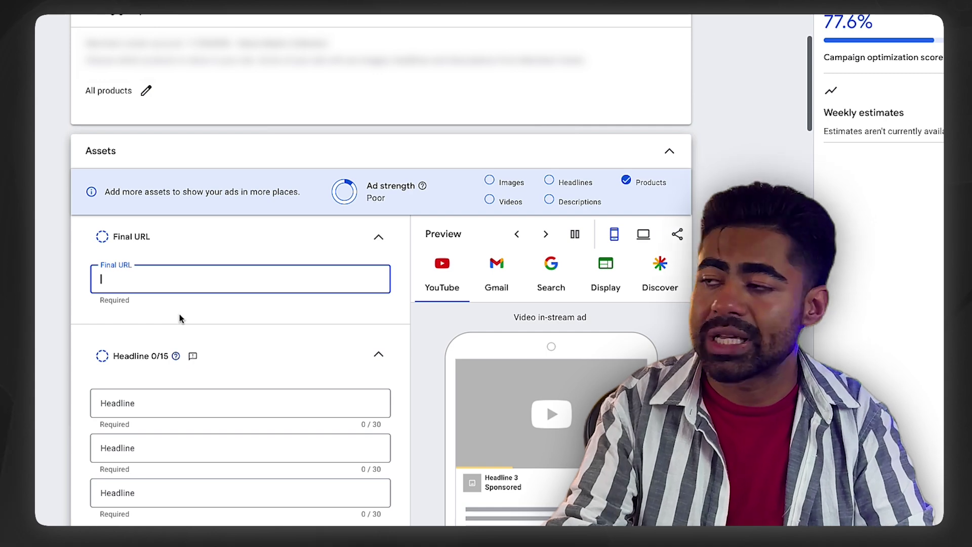
{"action": "scroll", "coordinate": [179, 334], "scroll_direction": "down", "scroll_amount": 5}
{"action": "type", "text": "https://www."}
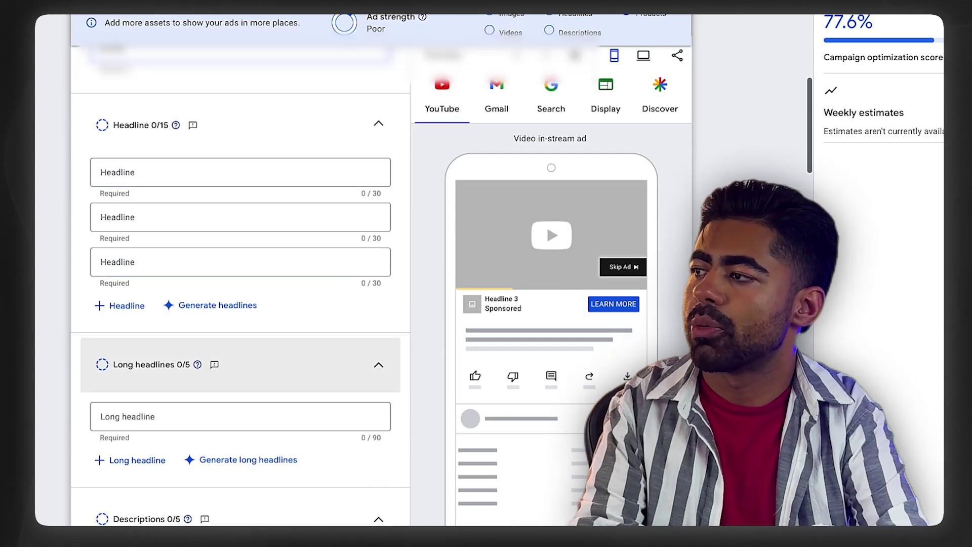
{"action": "scroll", "coordinate": [95, 329], "scroll_direction": "up", "scroll_amount": 4}
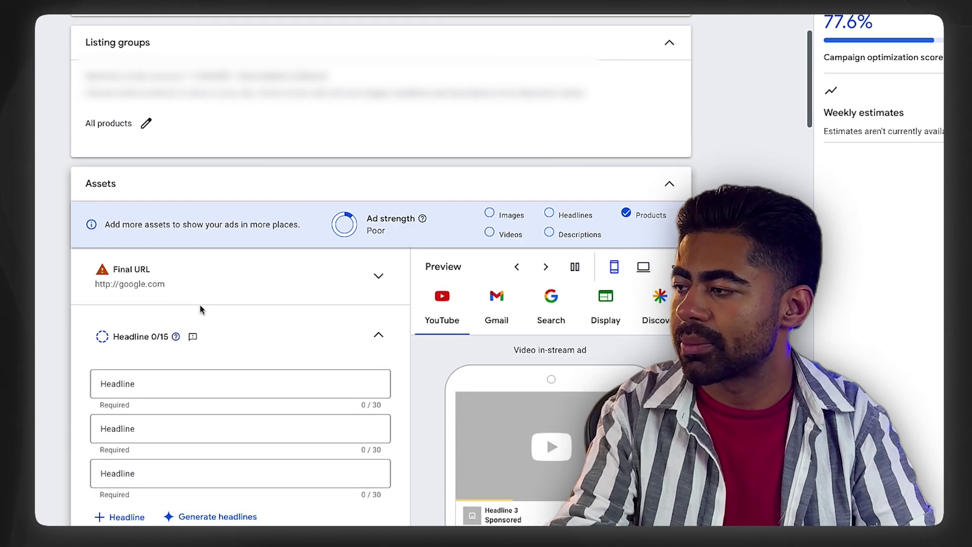
Enter "Hand Made Italian Baby Diapers" as the first headline
{"action": "scroll", "coordinate": [200, 309], "scroll_direction": "down", "scroll_amount": 4}
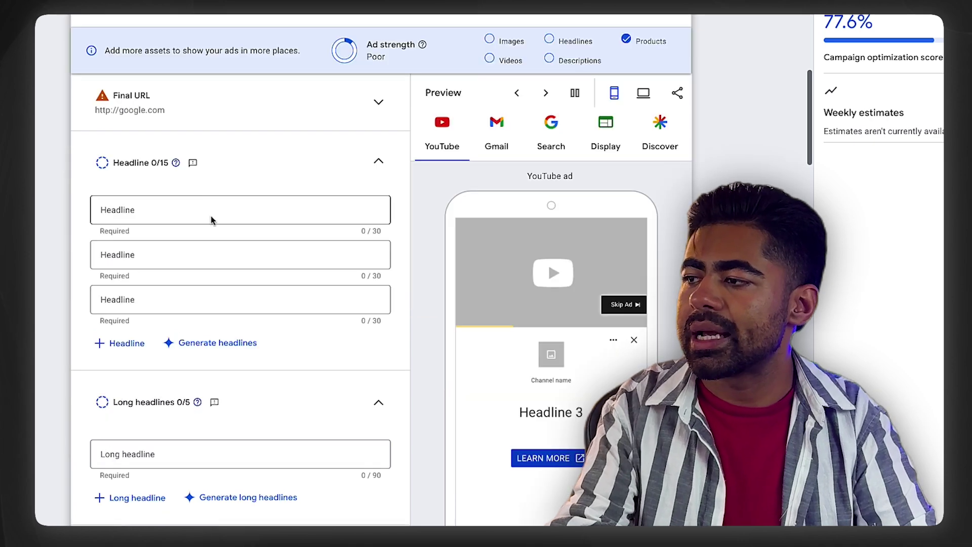
{"action": "left_click", "coordinate": [210, 216]}
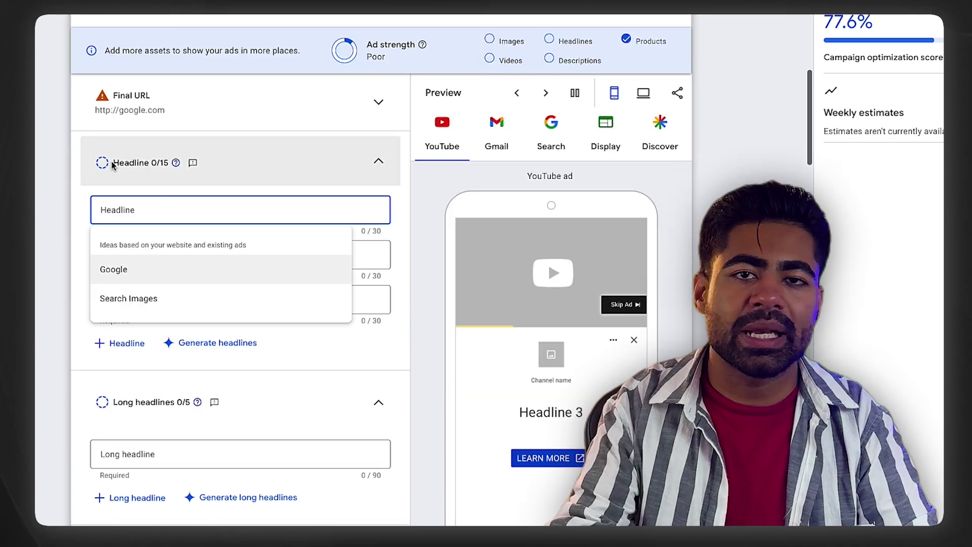
{"action": "left_click_drag", "start_coordinate": [112, 163], "coordinate": [143, 163]}
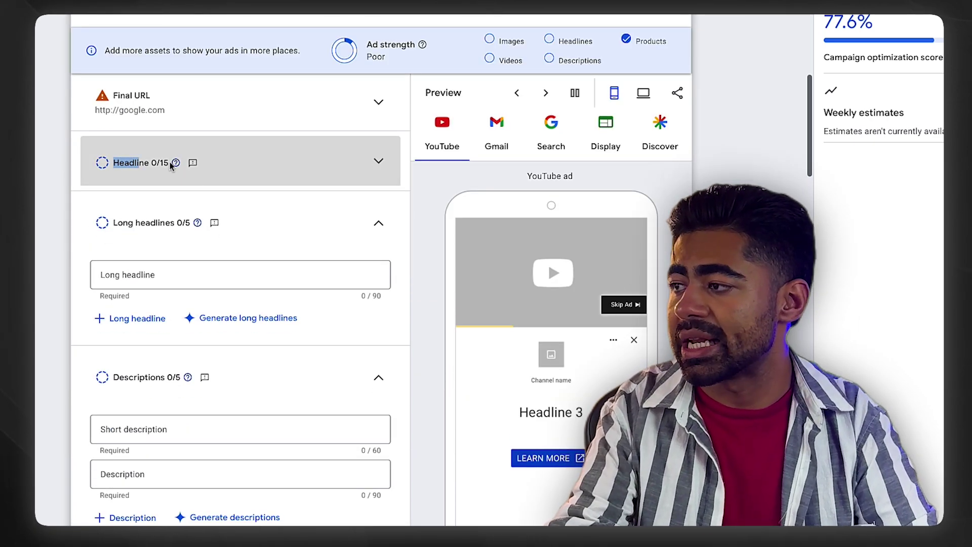
{"action": "left_click", "coordinate": [183, 167]}
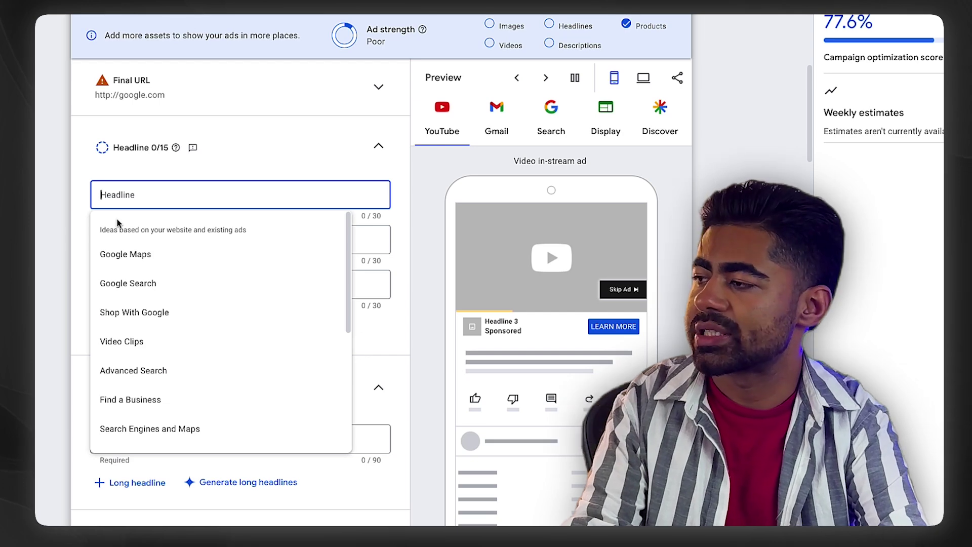
{"action": "type", "text": "de Italian Baby Dlape"}
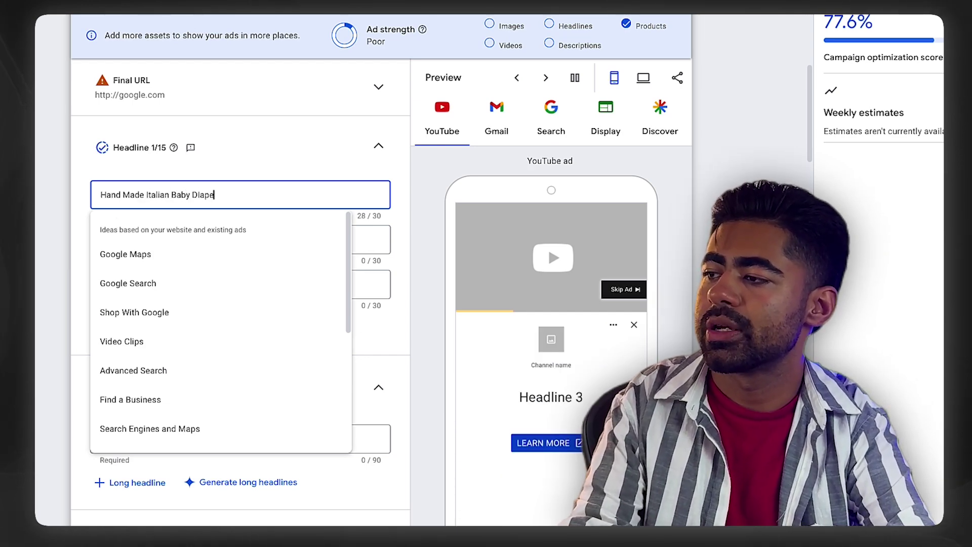
{"action": "type", "text": "rs"}
{"action": "key", "text": "Escape"}
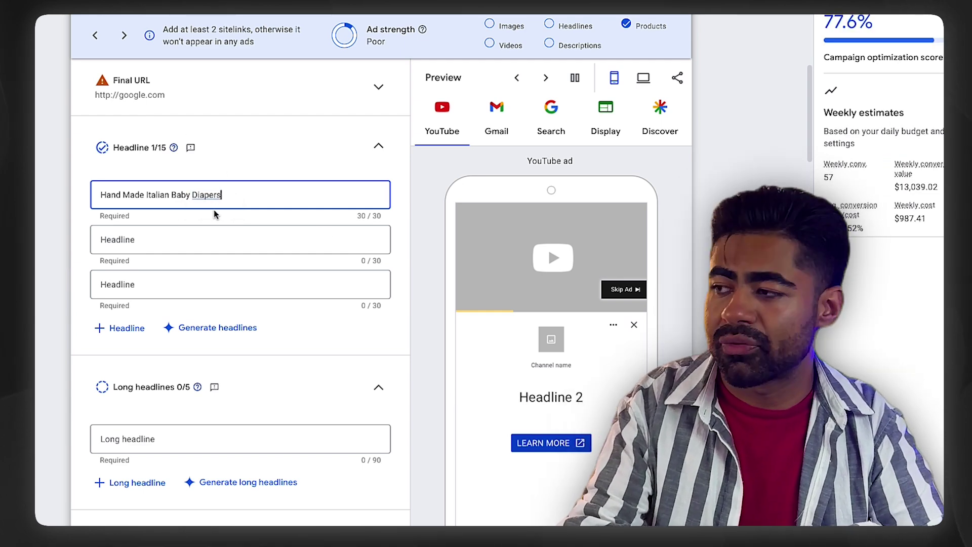
Enter "55% Premium Baby Diapers" as the second headline
{"action": "left_click", "coordinate": [182, 241]}
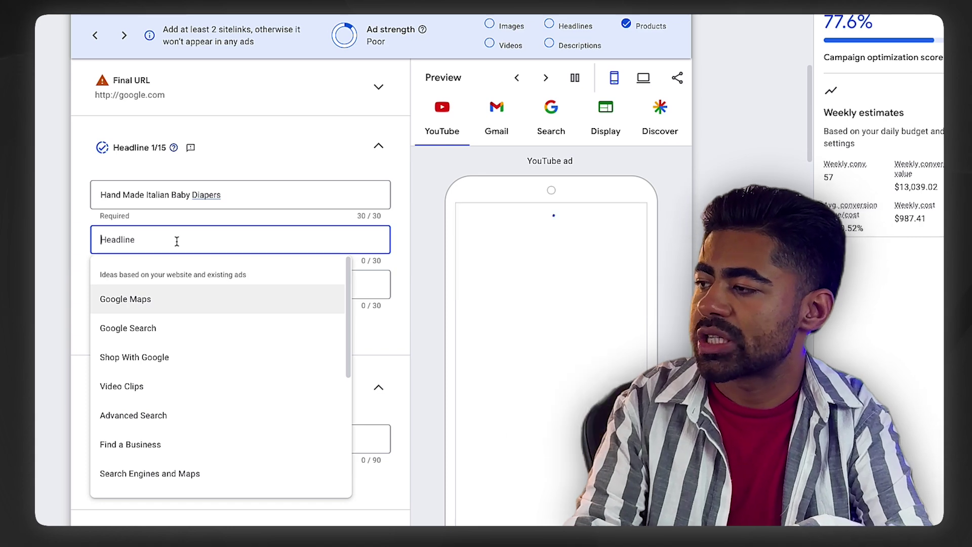
{"action": "type", "text": "5%5"}
{"action": "key", "text": "BackSpace"}
{"action": "key", "text": "BackSpace"}
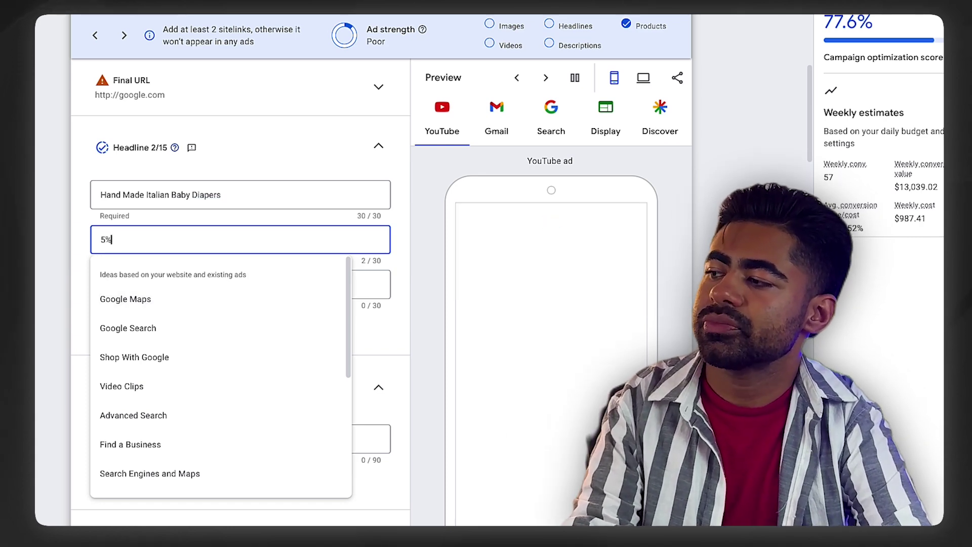
{"action": "type", "text": "5% r"}
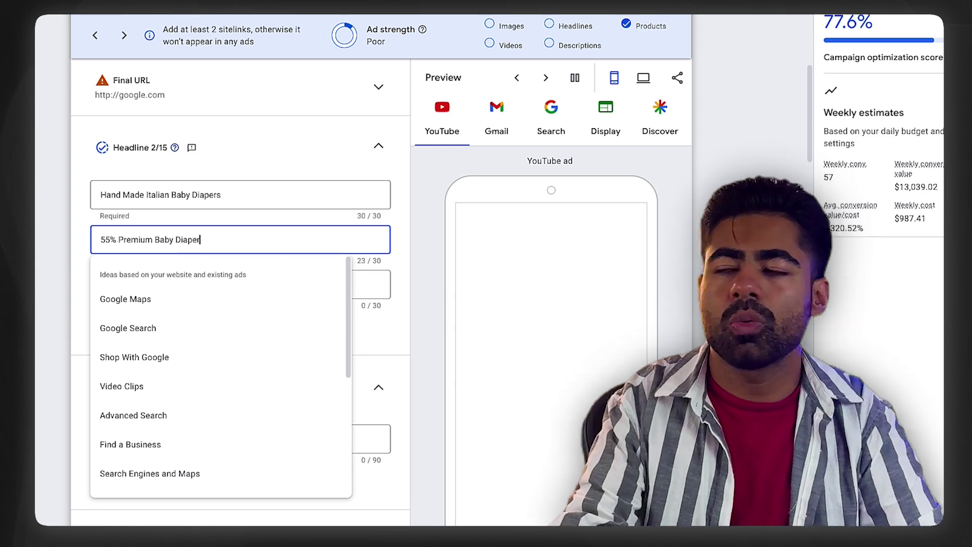
{"action": "key", "text": "Escape"}
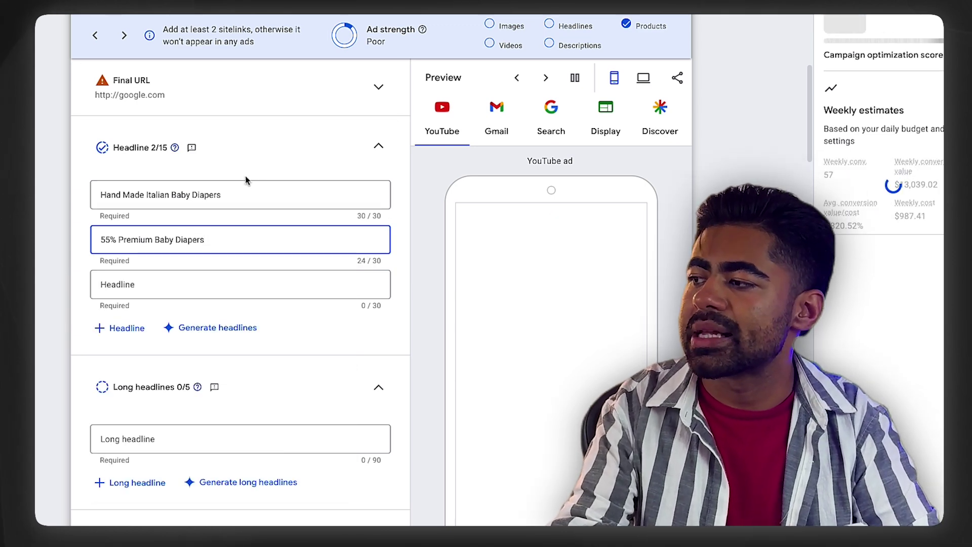
{"action": "left_click", "coordinate": [225, 217]}
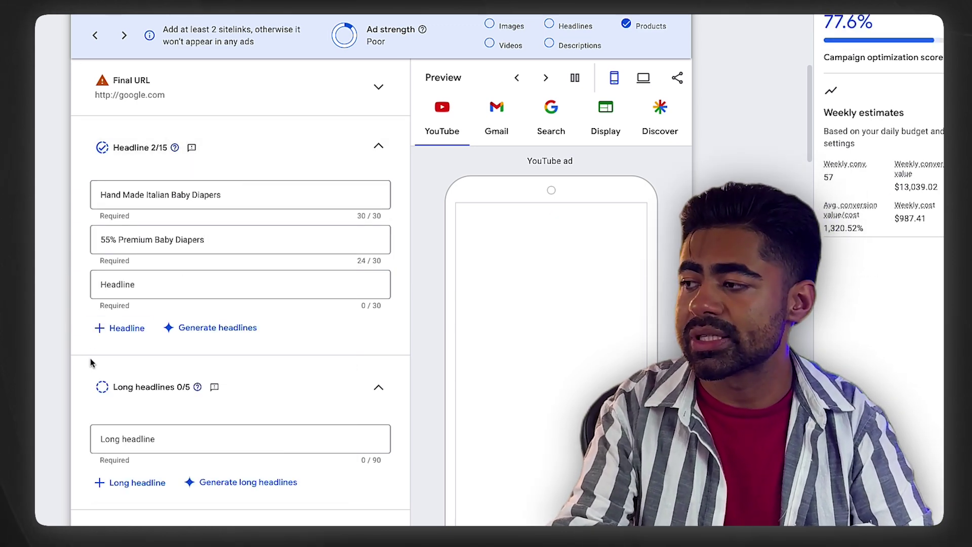
Fill the first long headline with the suggested idea "Google Search Engines, Video Clips, Online Maps - Serving the World"
{"action": "scroll", "coordinate": [98, 366], "scroll_direction": "down", "scroll_amount": 1}
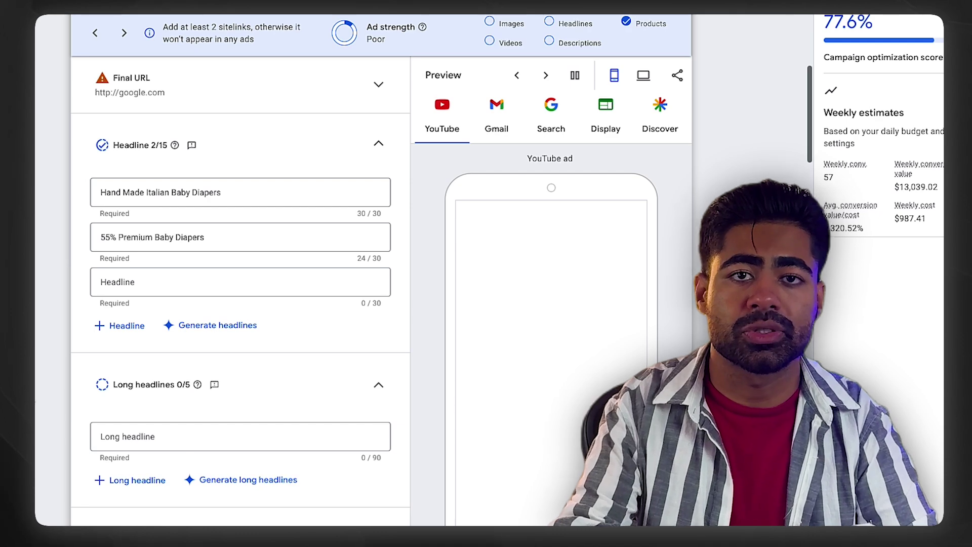
{"action": "scroll", "coordinate": [135, 460], "scroll_direction": "down", "scroll_amount": 7}
{"action": "scroll", "coordinate": [347, 432], "scroll_direction": "up", "scroll_amount": 2}
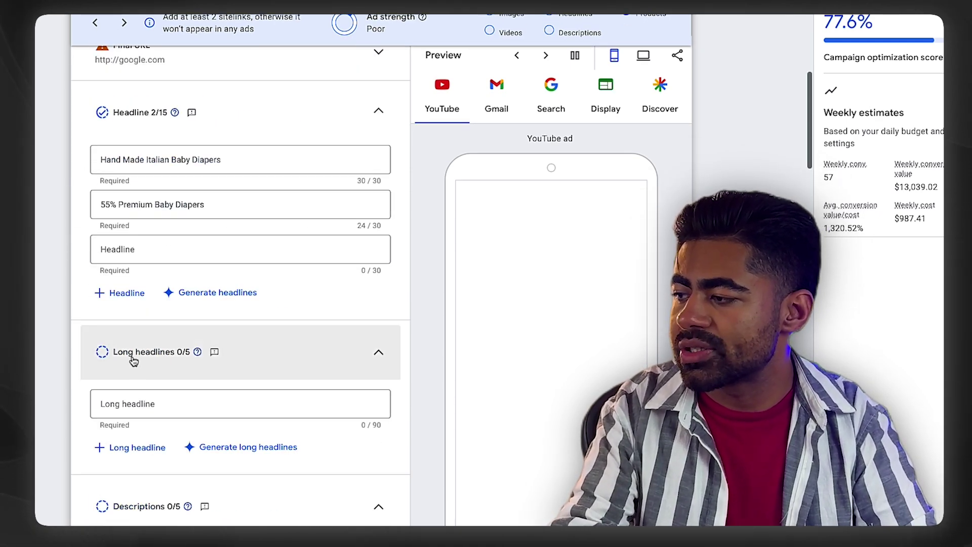
{"action": "left_click", "coordinate": [168, 390]}
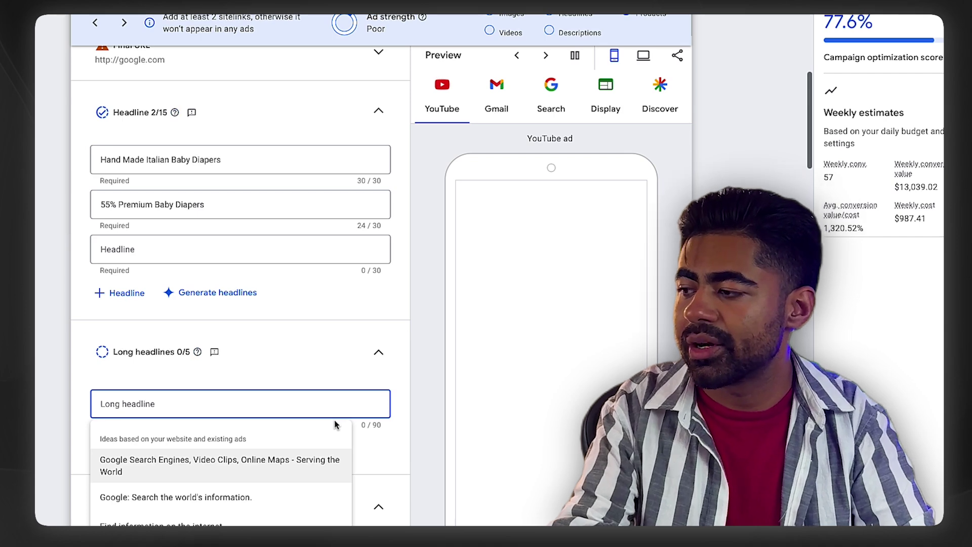
{"action": "scroll", "coordinate": [334, 424], "scroll_direction": "down", "scroll_amount": 2}
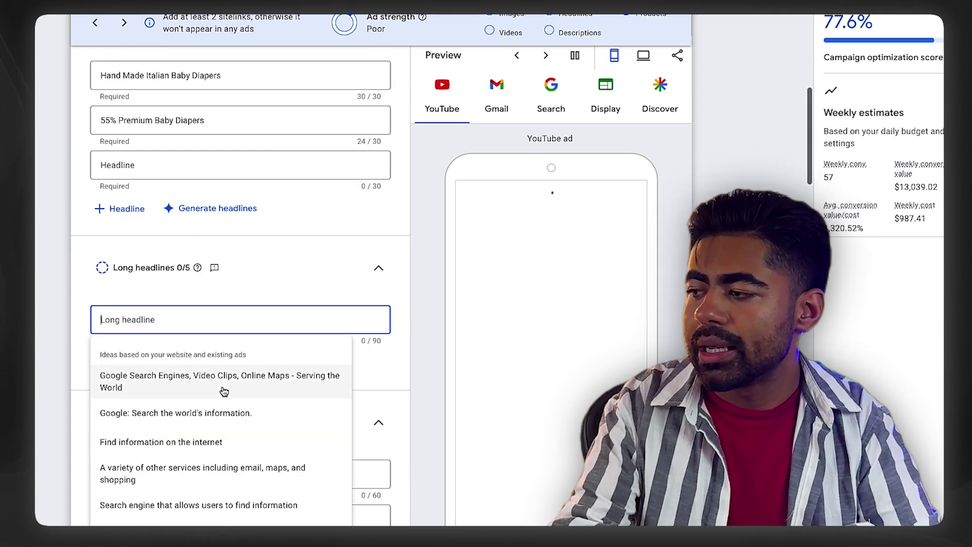
{"action": "left_click_drag", "start_coordinate": [128, 355], "coordinate": [236, 363]}
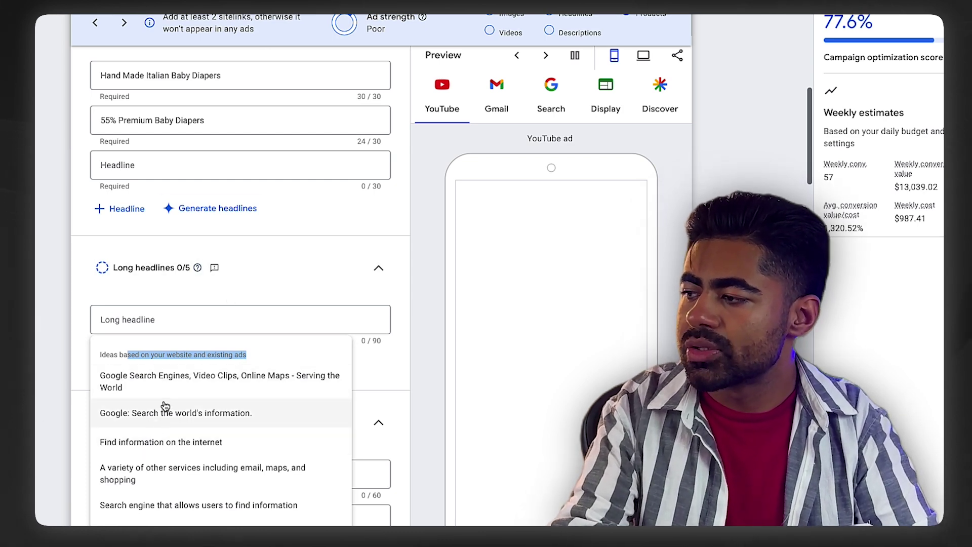
{"action": "left_click", "coordinate": [163, 377]}
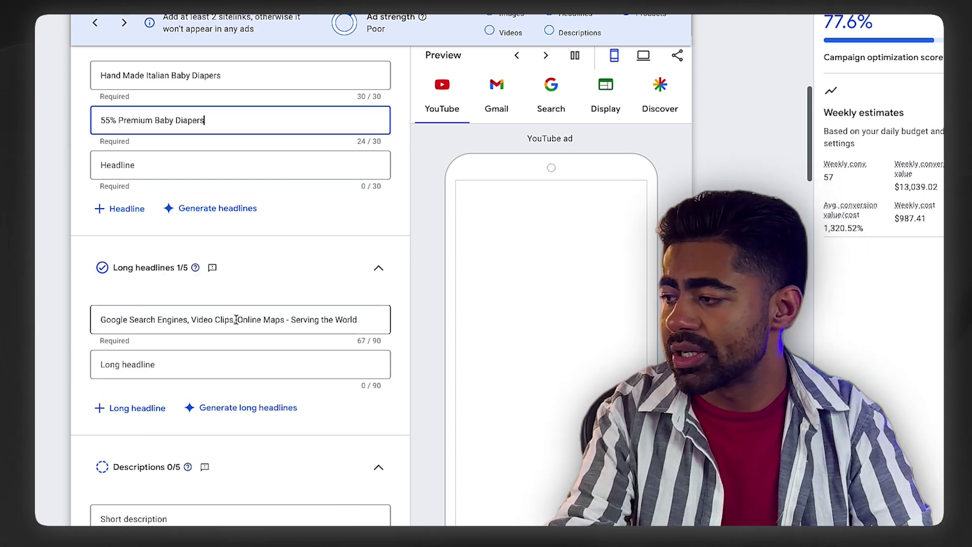
Enter "Over 5,319 Happy Customer." as the short description
{"action": "scroll", "coordinate": [300, 417], "scroll_direction": "down", "scroll_amount": 2}
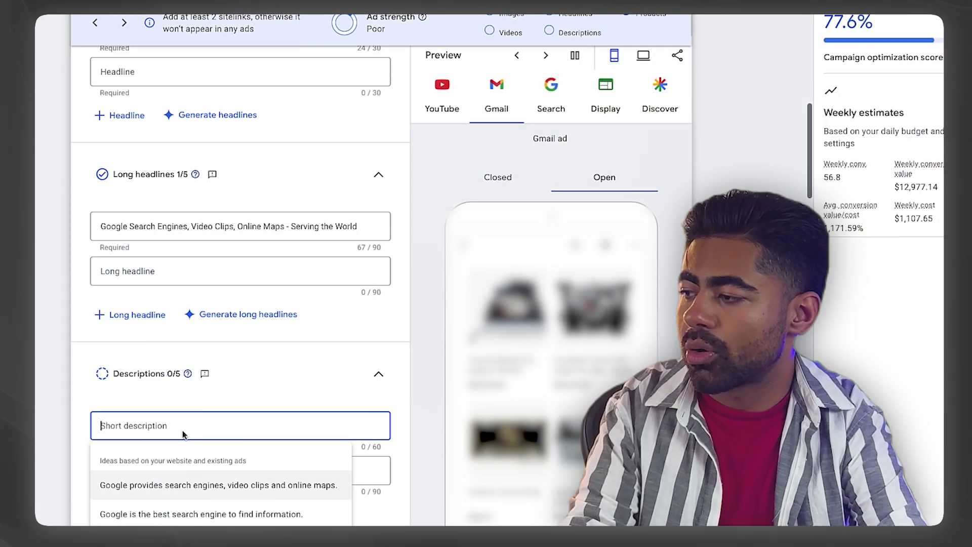
{"action": "type", "text": "Over"}
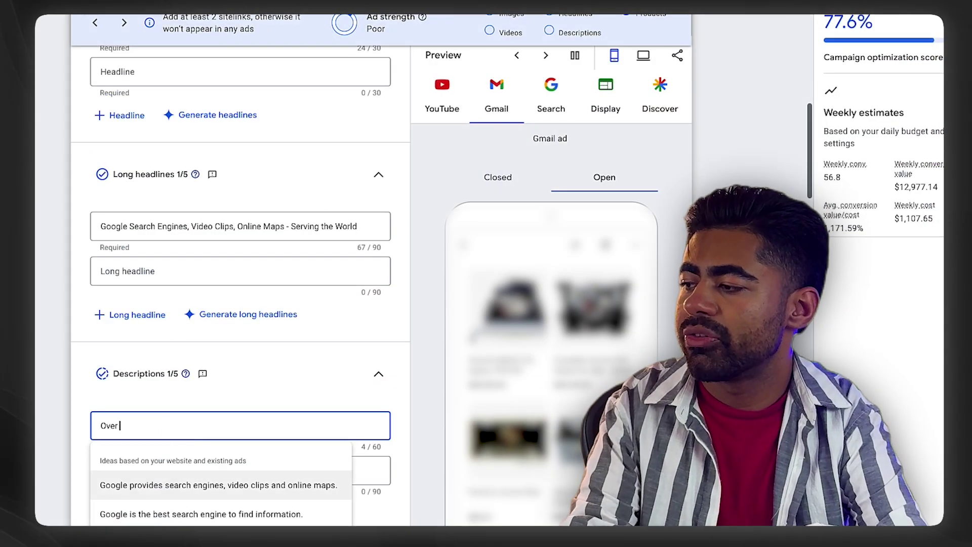
{"action": "type", "text": " 5,319 "}
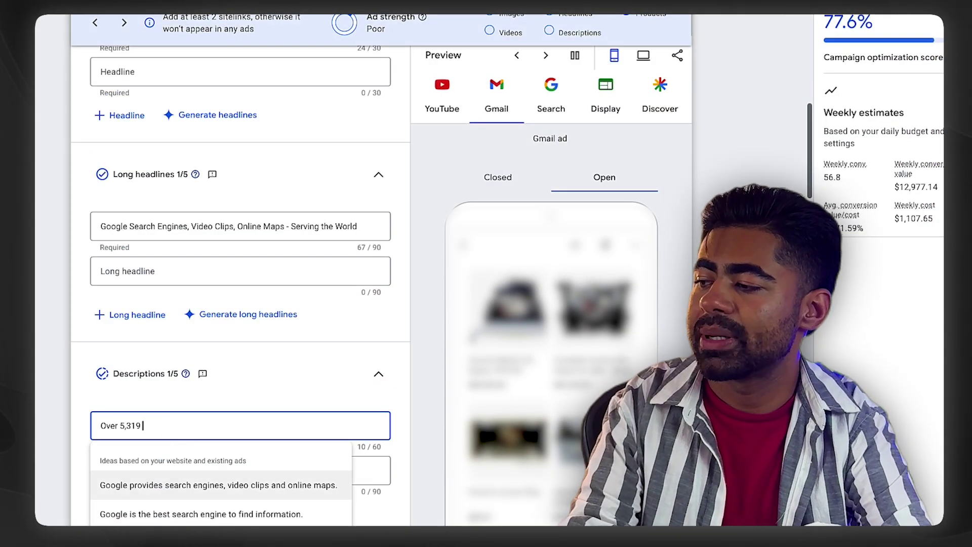
{"action": "type", "text": "Happ"}
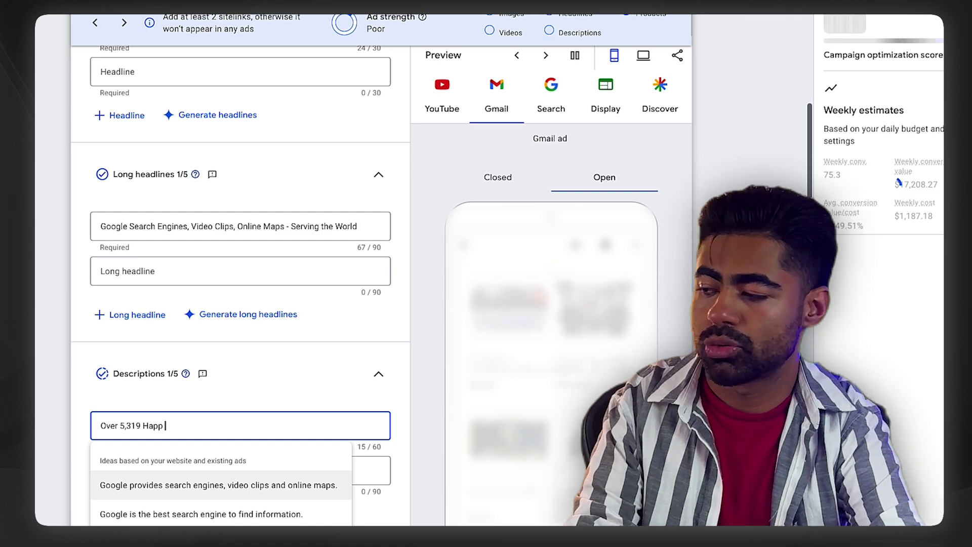
{"action": "type", "text": "y Customer."}
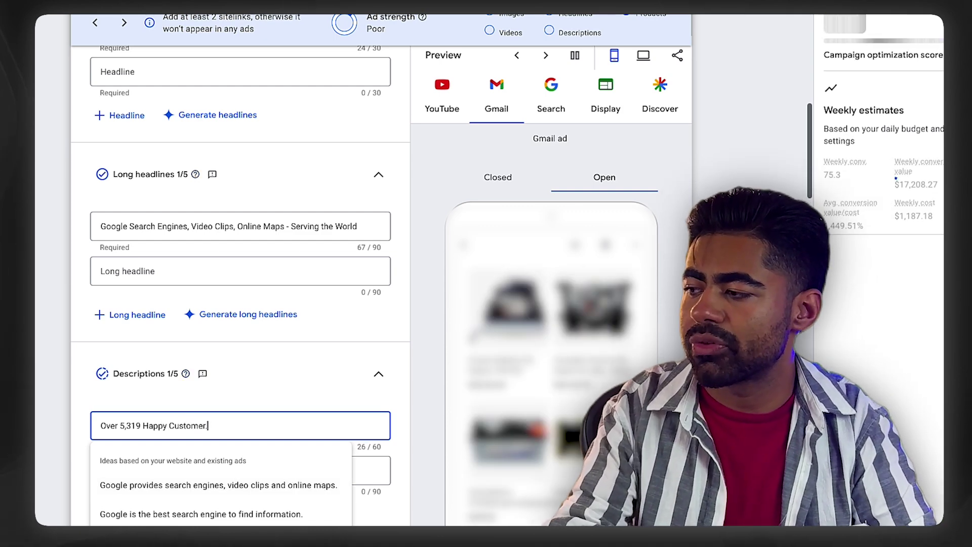
{"action": "scroll", "coordinate": [94, 284], "scroll_direction": "down", "scroll_amount": 2}
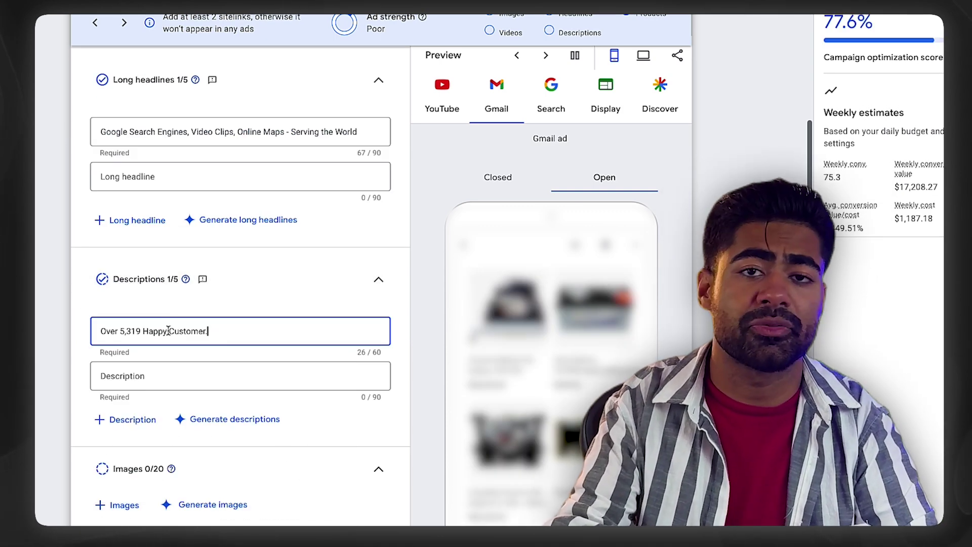
Review the images, logos, business name and videos sections, and check the Sitelink 1 fields without creating a sitelink
{"action": "scroll", "coordinate": [169, 330], "scroll_direction": "down", "scroll_amount": 8}
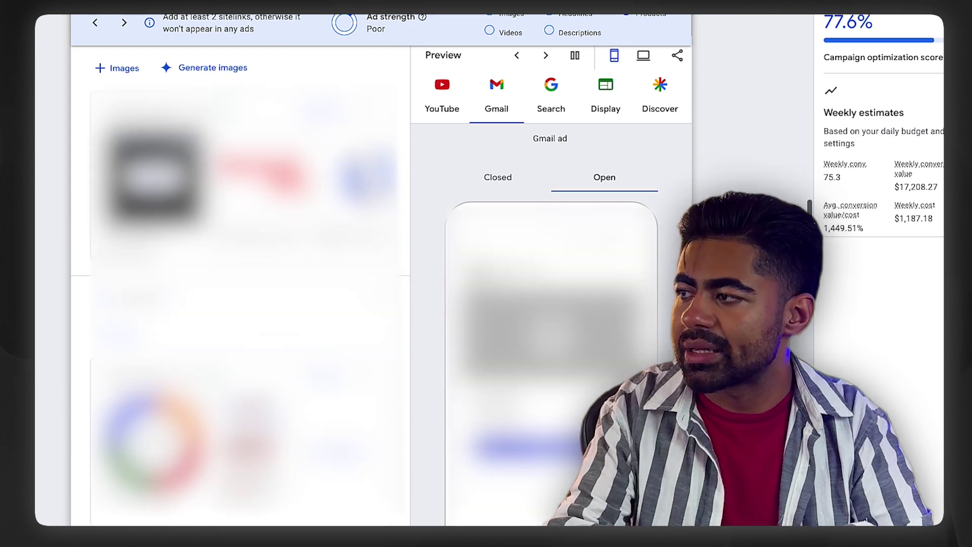
{"action": "scroll", "coordinate": [168, 331], "scroll_direction": "up", "scroll_amount": 2}
{"action": "mouse_move", "coordinate": [327, 236]}
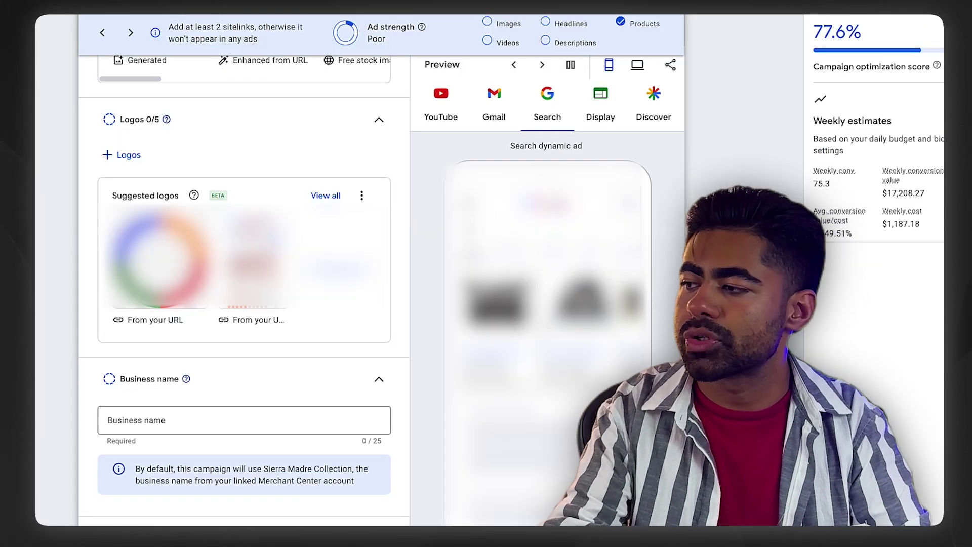
{"action": "scroll", "coordinate": [315, 460], "scroll_direction": "down", "scroll_amount": 5}
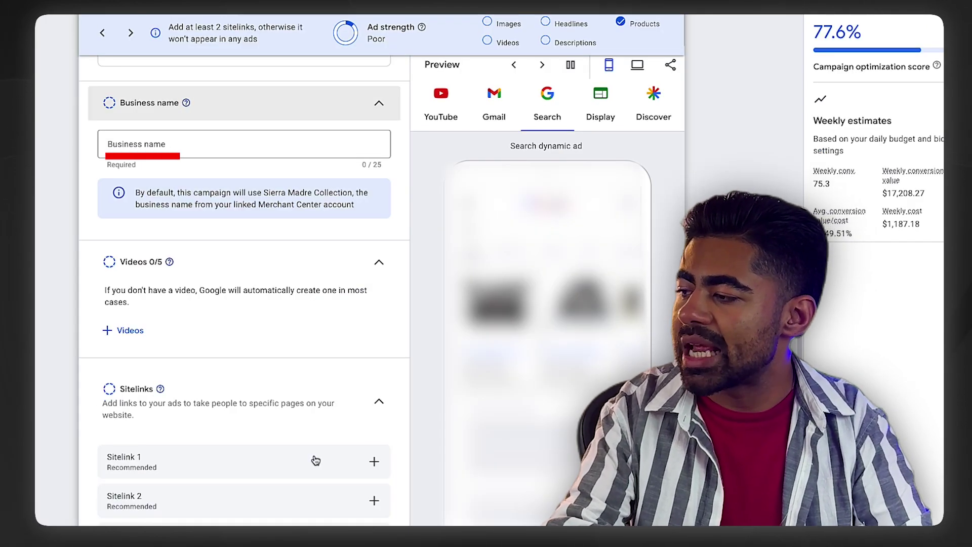
{"action": "scroll", "coordinate": [314, 459], "scroll_direction": "down", "scroll_amount": 7}
{"action": "scroll", "coordinate": [295, 449], "scroll_direction": "up", "scroll_amount": 6}
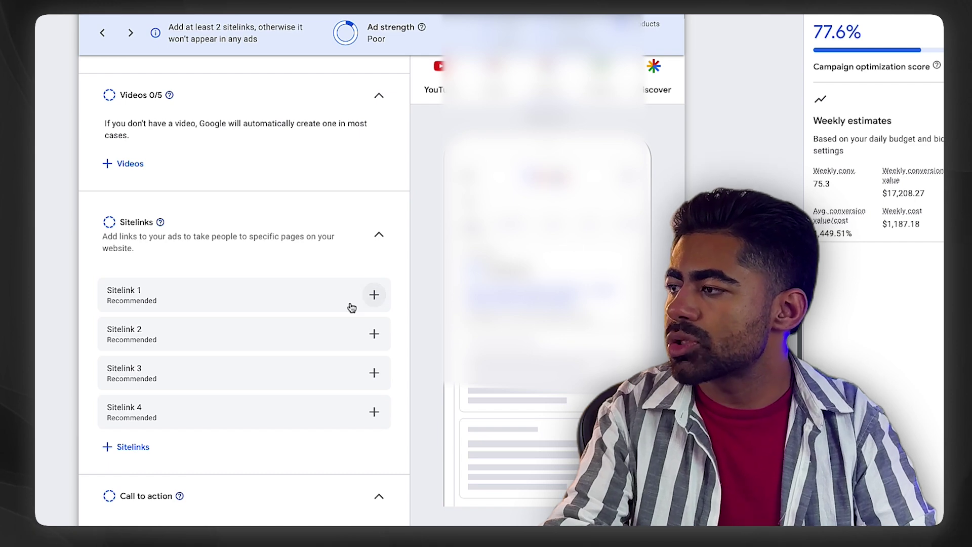
{"action": "left_click", "coordinate": [352, 306]}
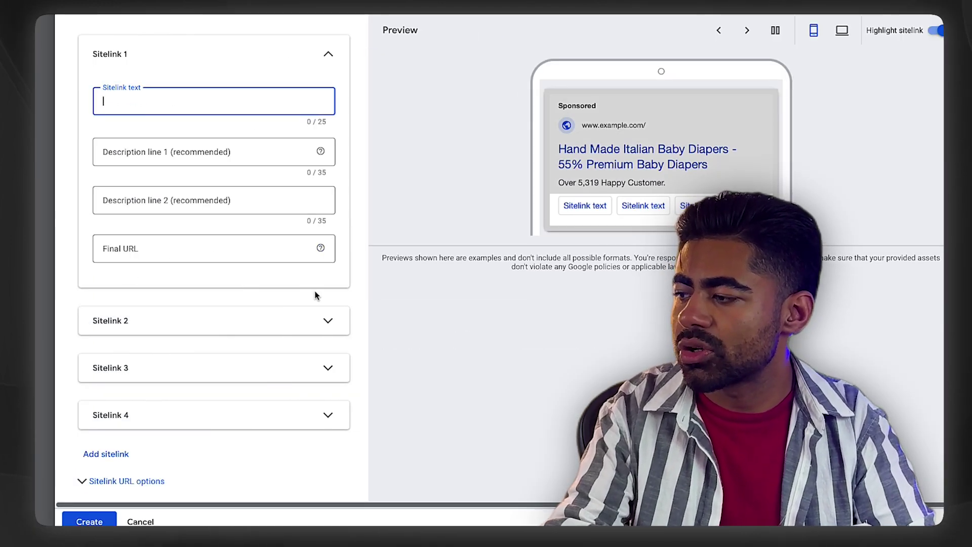
{"action": "left_click", "coordinate": [138, 521]}
{"action": "mouse_move", "coordinate": [160, 226]}
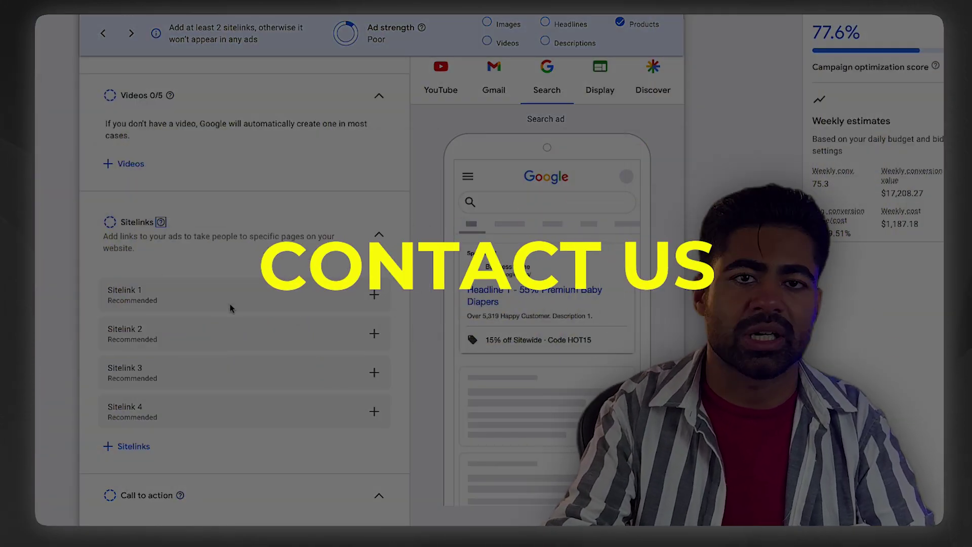
Set the asset group's call to action to "Shop now"
{"action": "scroll", "coordinate": [229, 354], "scroll_direction": "down", "scroll_amount": 3}
{"action": "scroll", "coordinate": [355, 436], "scroll_direction": "up", "scroll_amount": 1}
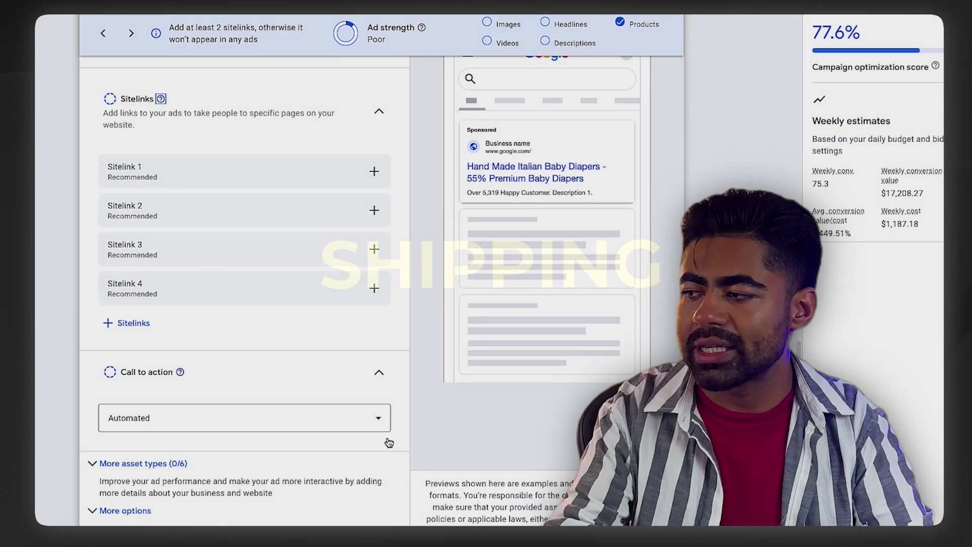
{"action": "left_click", "coordinate": [360, 422]}
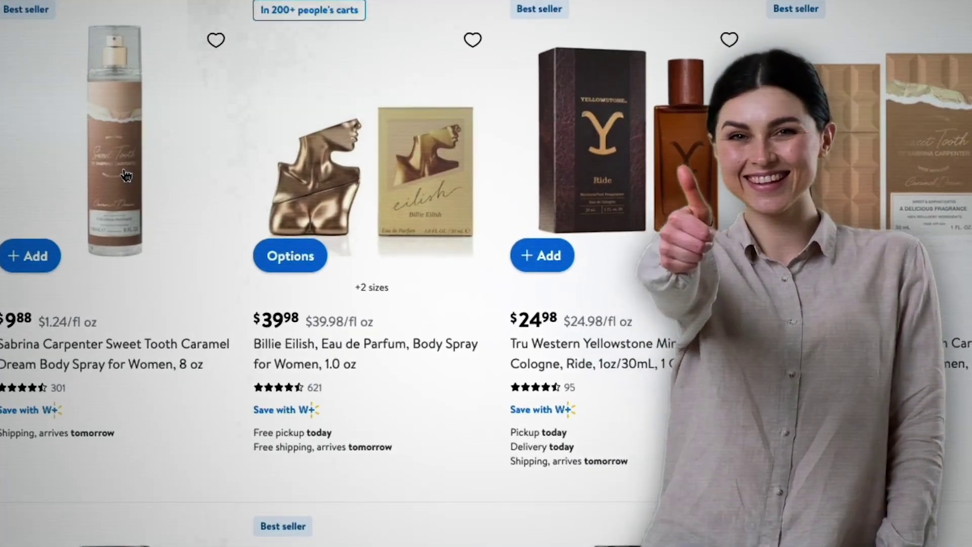
{"action": "left_click", "coordinate": [131, 179]}
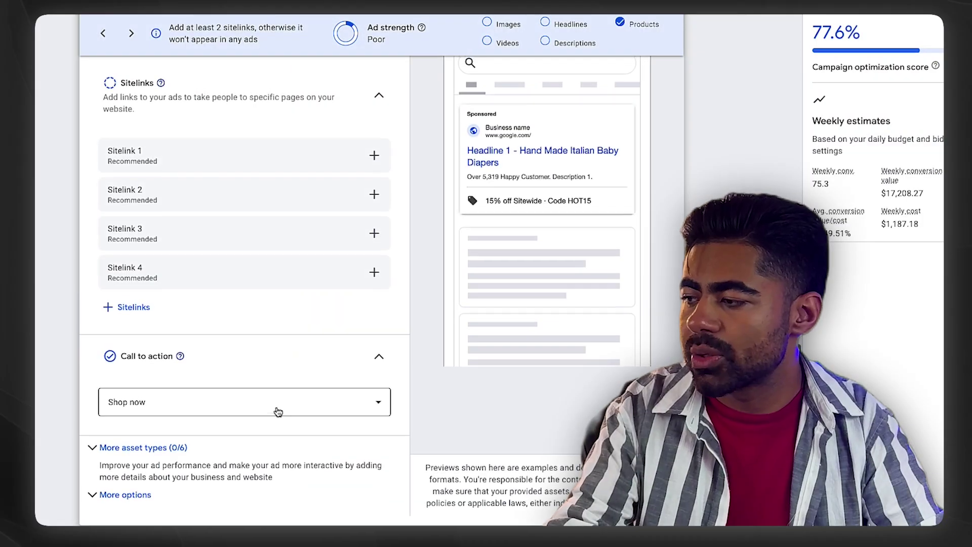
{"action": "scroll", "coordinate": [286, 435], "scroll_direction": "up", "scroll_amount": 1}
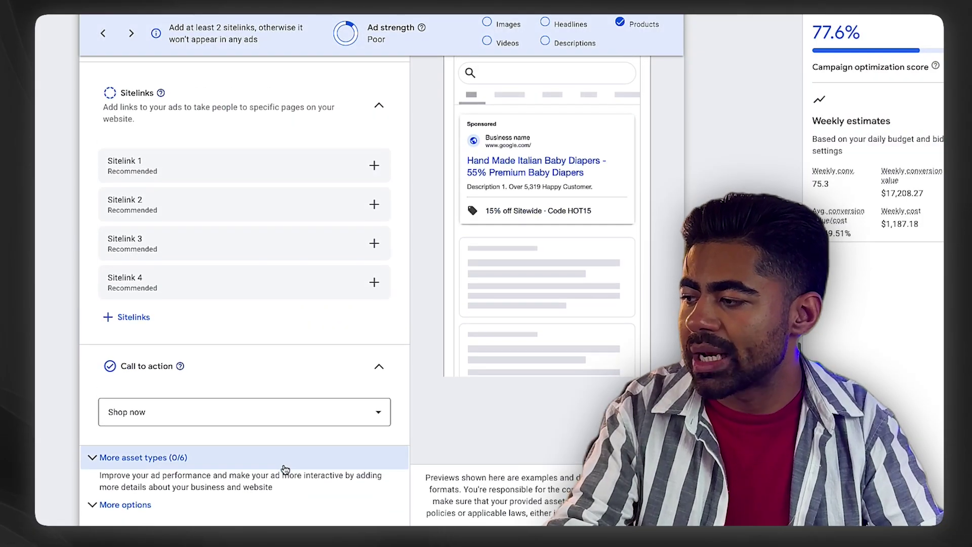
Examine the additional asset types, including promotions, prices, calls, callouts and lead forms, and the further HTML5 options
{"action": "left_click", "coordinate": [246, 457]}
{"action": "scroll", "coordinate": [247, 458], "scroll_direction": "down", "scroll_amount": 4}
{"action": "scroll", "coordinate": [177, 500], "scroll_direction": "up", "scroll_amount": 2}
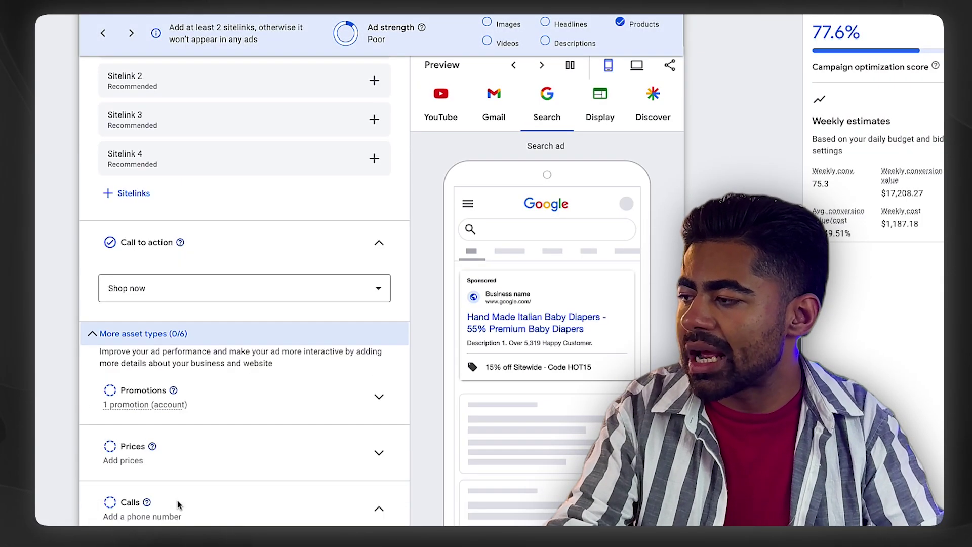
{"action": "scroll", "coordinate": [183, 436], "scroll_direction": "down", "scroll_amount": 5}
{"action": "left_click", "coordinate": [303, 150]}
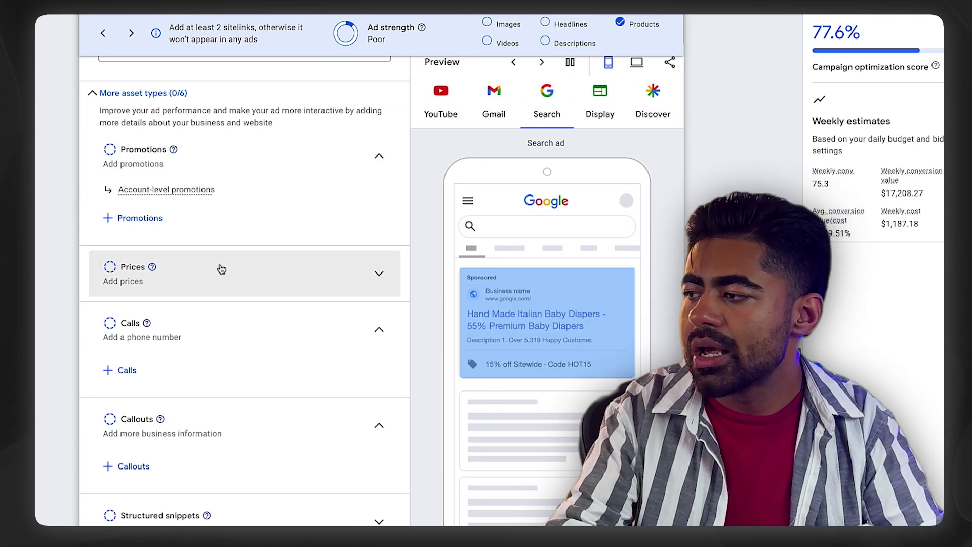
{"action": "left_click", "coordinate": [258, 263]}
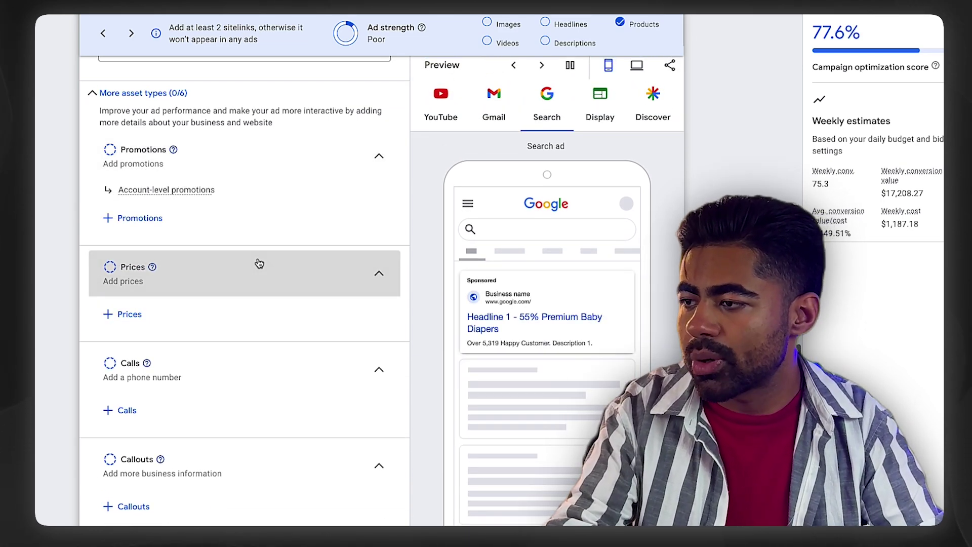
{"action": "left_click", "coordinate": [336, 365]}
{"action": "scroll", "coordinate": [345, 465], "scroll_direction": "down", "scroll_amount": 6}
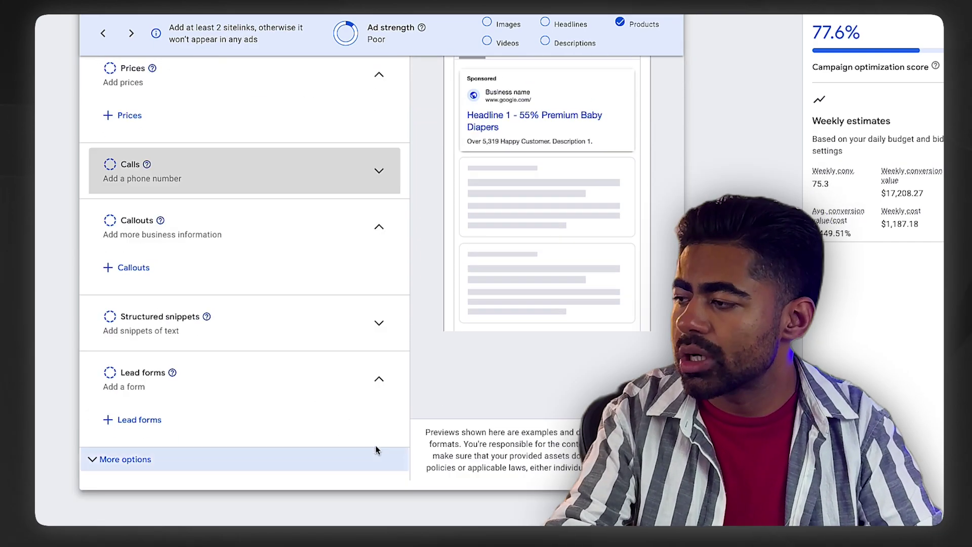
{"action": "left_click", "coordinate": [99, 456]}
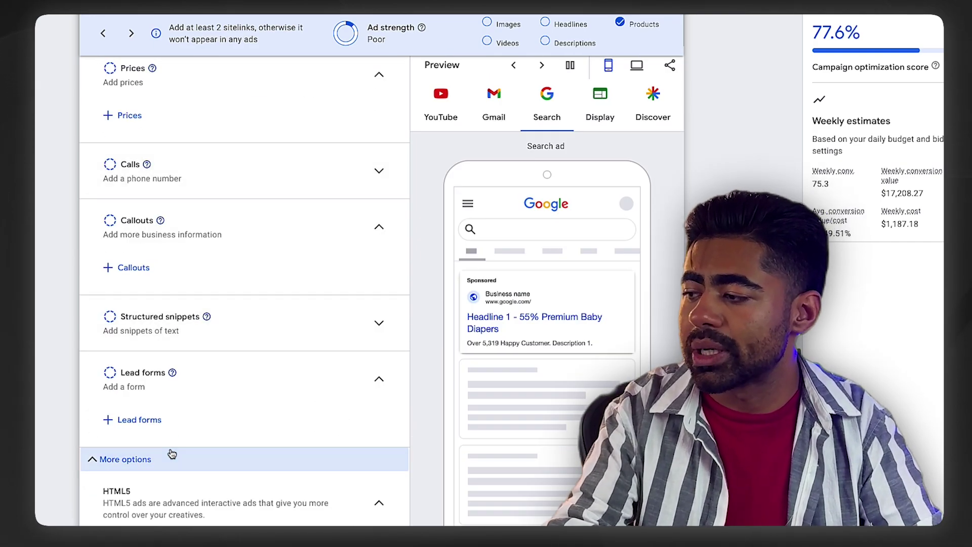
{"action": "scroll", "coordinate": [172, 445], "scroll_direction": "down", "scroll_amount": 3}
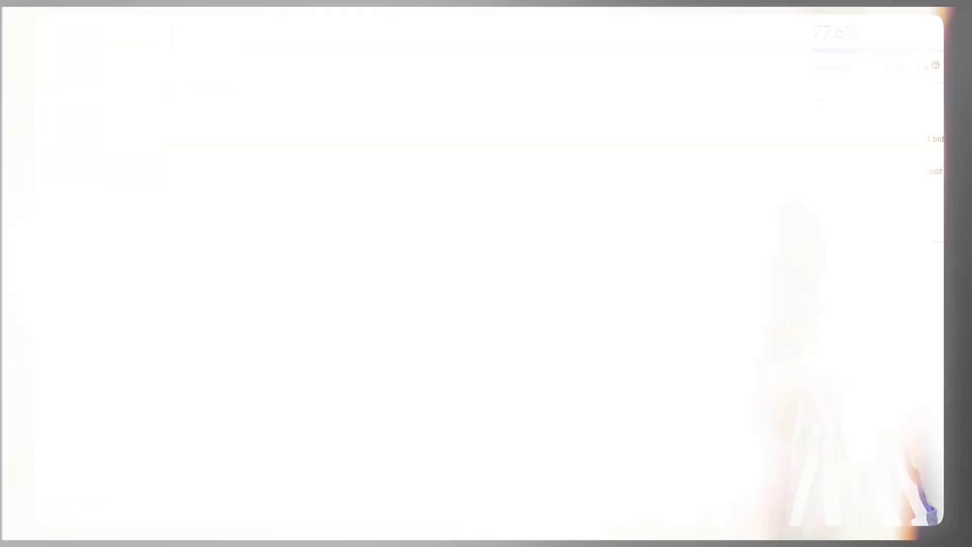
Review the Signals section below the asset group and collapse its search themes
{"action": "scroll", "coordinate": [477, 247], "scroll_direction": "down", "scroll_amount": 3}
{"action": "scroll", "coordinate": [167, 278], "scroll_direction": "down", "scroll_amount": 5}
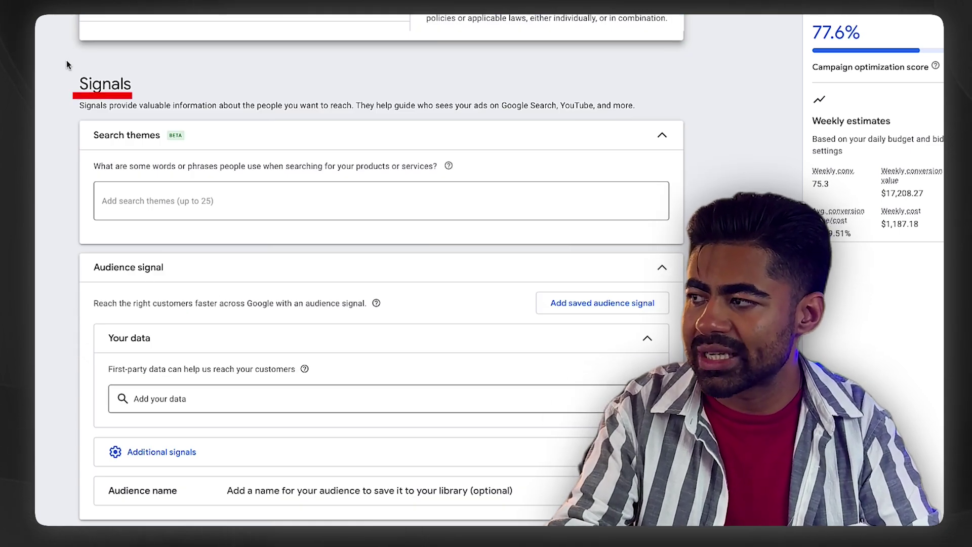
{"action": "left_click_drag", "start_coordinate": [68, 64], "coordinate": [134, 197]}
{"action": "left_click", "coordinate": [151, 121]}
{"action": "scroll", "coordinate": [150, 121], "scroll_direction": "up", "scroll_amount": 1}
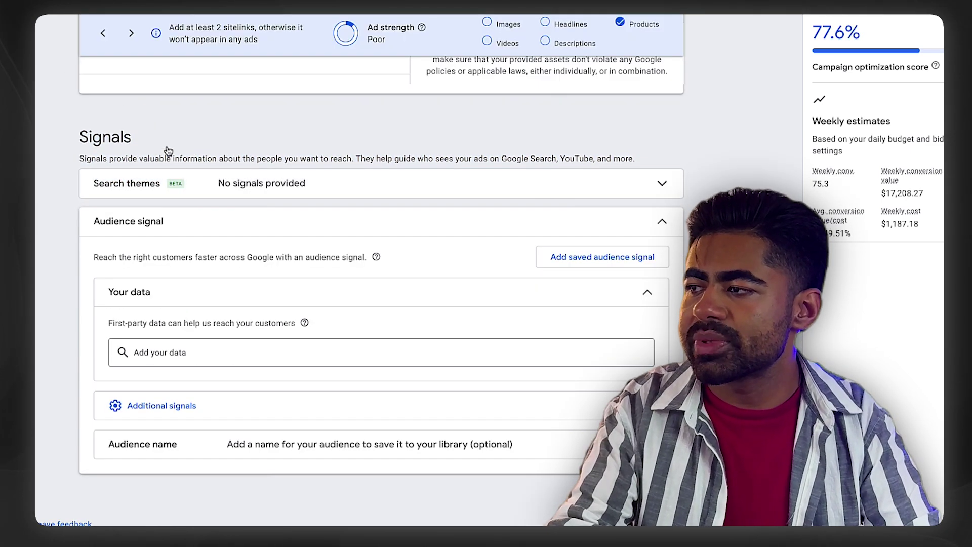
Add the search themes "baby diapers", "baby diaper" and "toddler clothes" to the asset group's signals
{"action": "left_click", "coordinate": [162, 188]}
{"action": "left_click", "coordinate": [263, 248]}
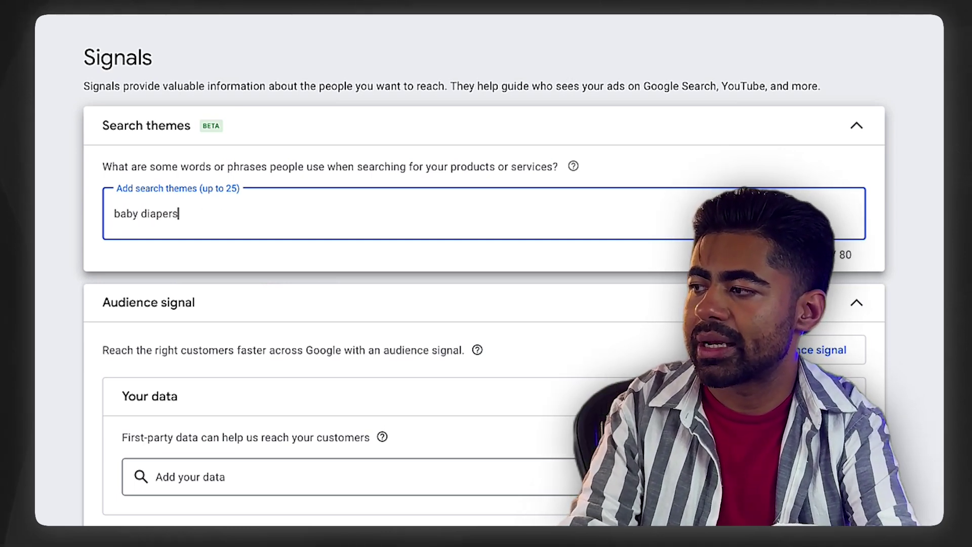
{"action": "key", "text": "Return"}
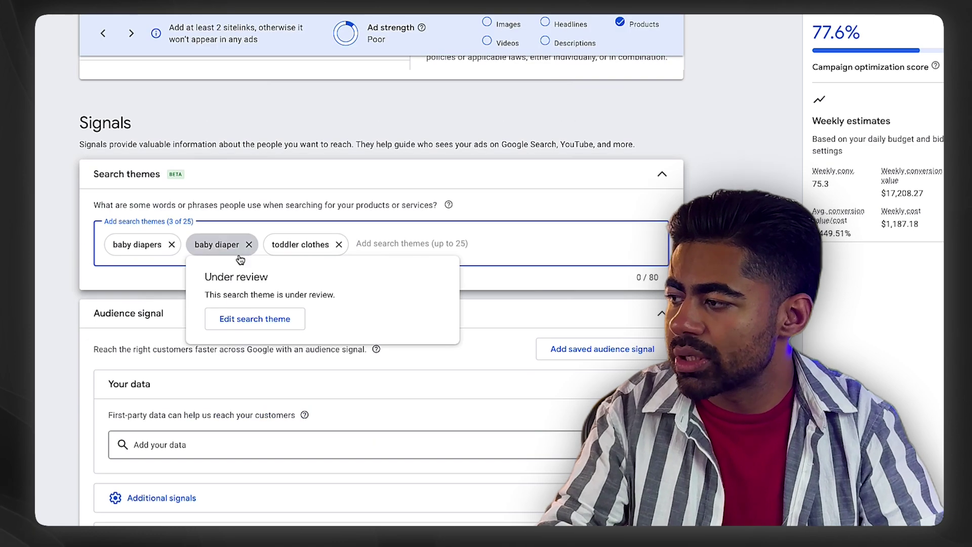
Browse the existing first-party data segments for the audience signal without adding any
{"action": "scroll", "coordinate": [238, 203], "scroll_direction": "down", "scroll_amount": 2}
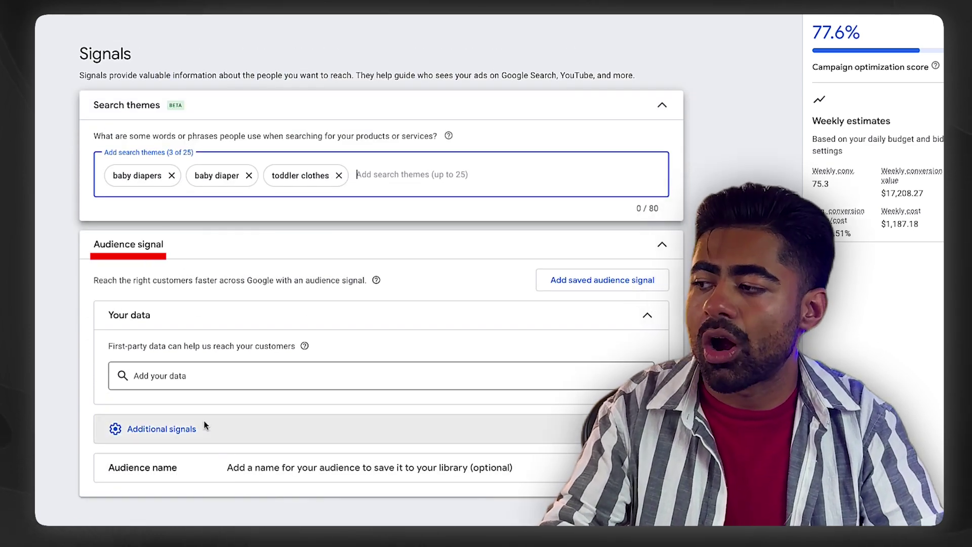
{"action": "left_click", "coordinate": [200, 380]}
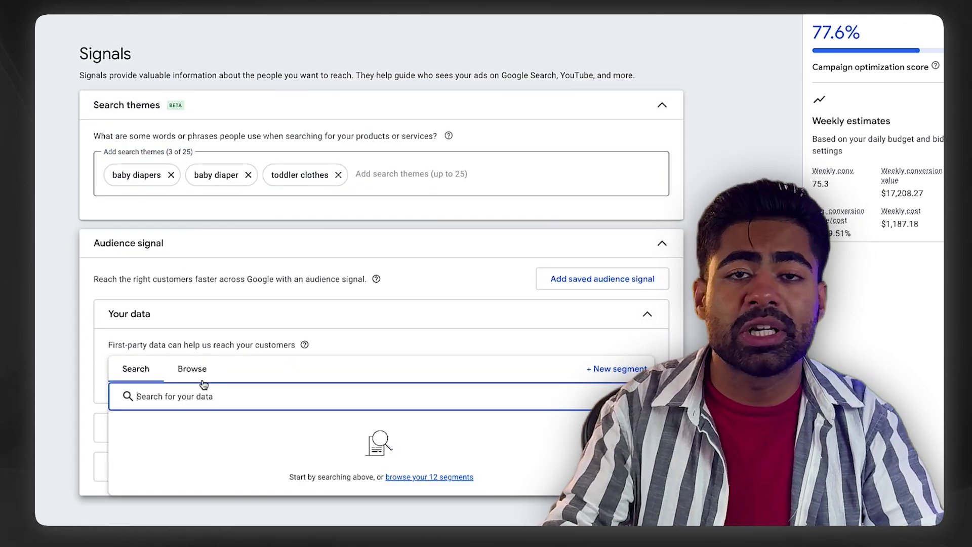
{"action": "left_click", "coordinate": [192, 369]}
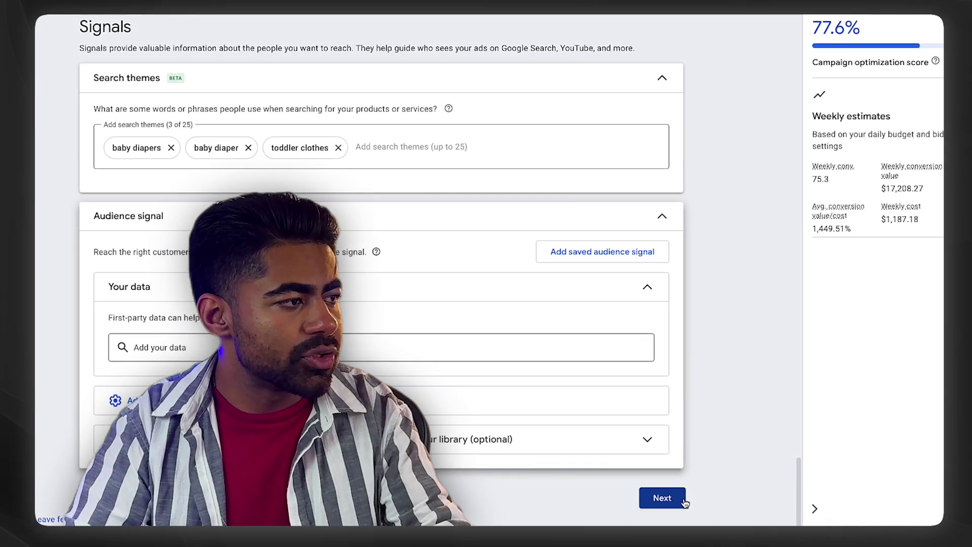
Set a custom average daily budget of $100 for the campaign and review the campaign summary before publishing
{"action": "left_click", "coordinate": [663, 497]}
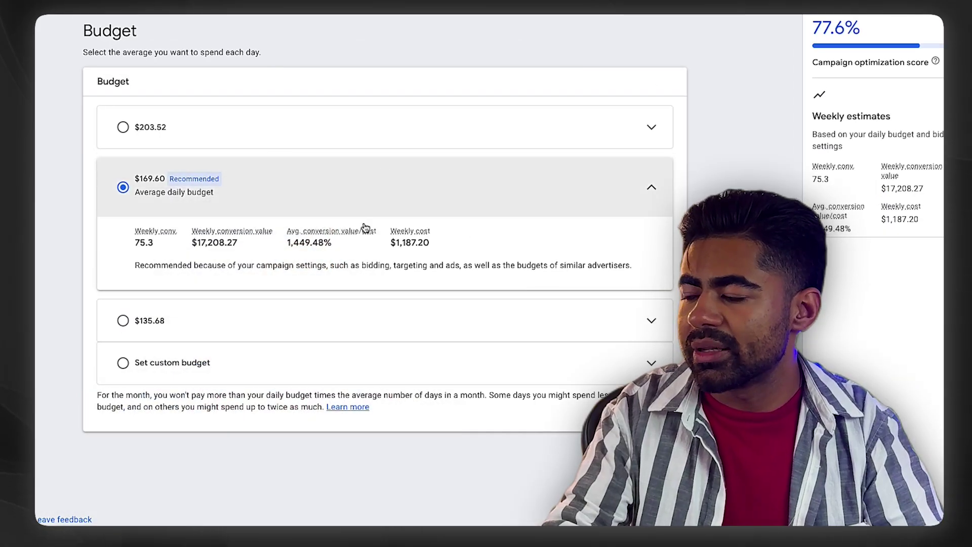
{"action": "left_click", "coordinate": [235, 363]}
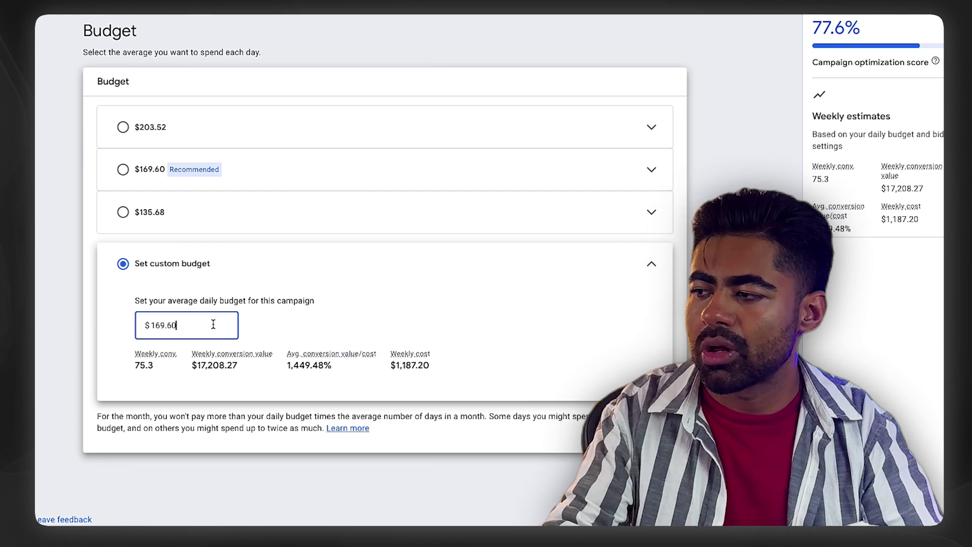
{"action": "double_click", "coordinate": [213, 325]}
{"action": "type", "text": "100"}
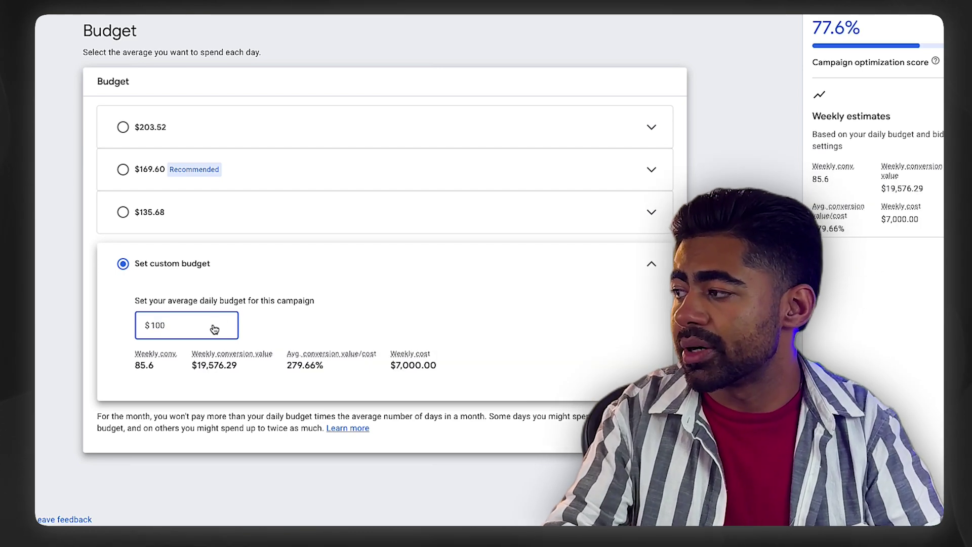
{"action": "left_click", "coordinate": [56, 238]}
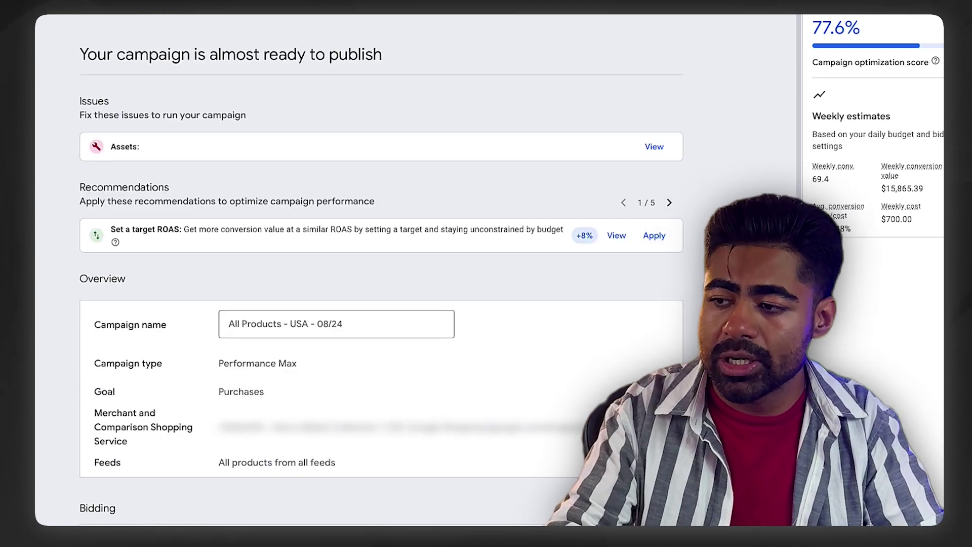
{"action": "scroll", "coordinate": [379, 268], "scroll_direction": "down", "scroll_amount": 3}
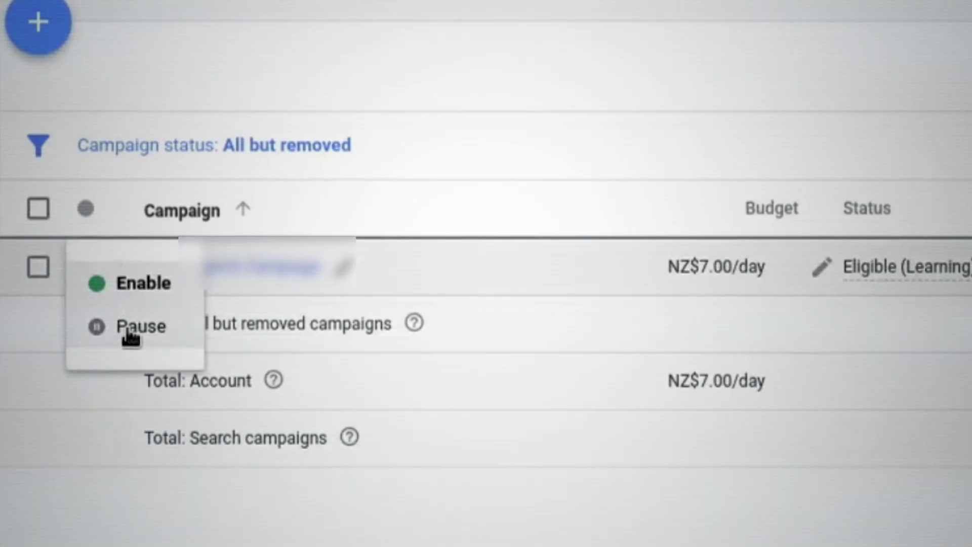
Pause the campaign in the campaigns list
{"action": "left_click", "coordinate": [127, 337]}
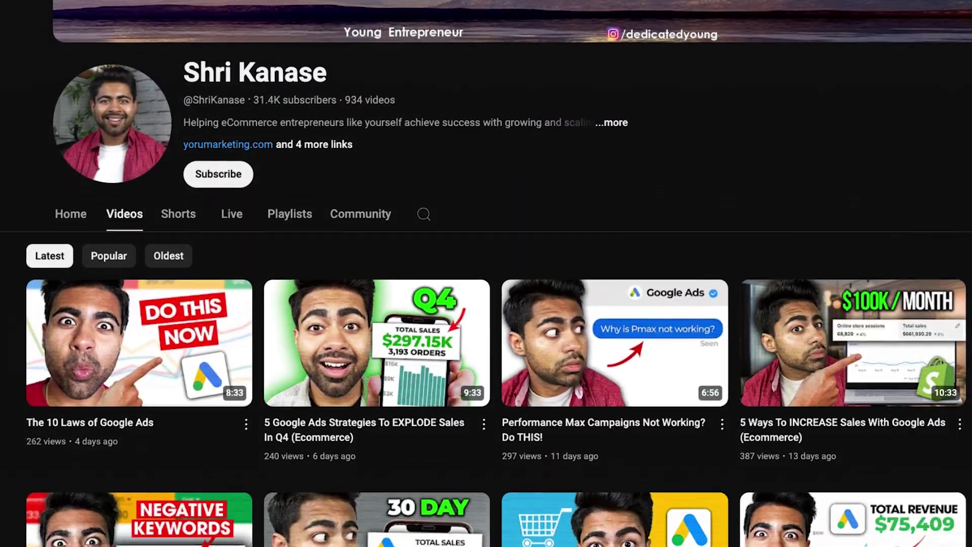
Look through the YouTube channel's latest videos and open the strategy call form on the Yoru Marketing website
{"action": "scroll", "coordinate": [486, 274], "scroll_direction": "down", "scroll_amount": 7}
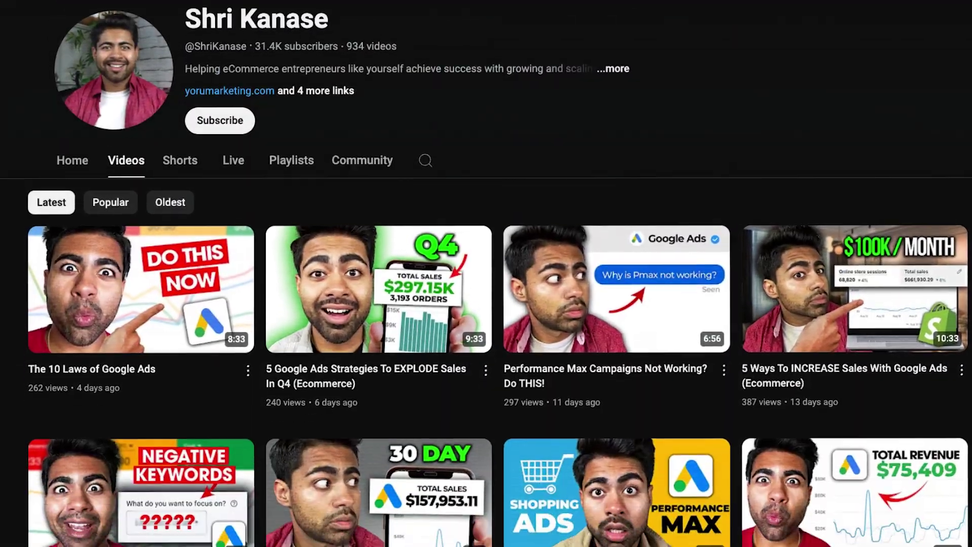
{"action": "scroll", "coordinate": [486, 274], "scroll_direction": "down", "scroll_amount": 5}
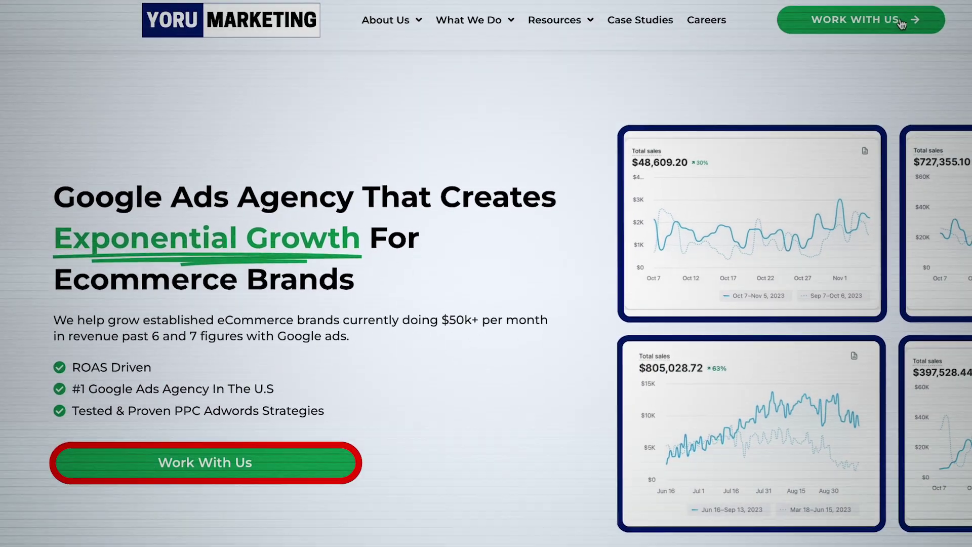
{"action": "left_click", "coordinate": [901, 22]}
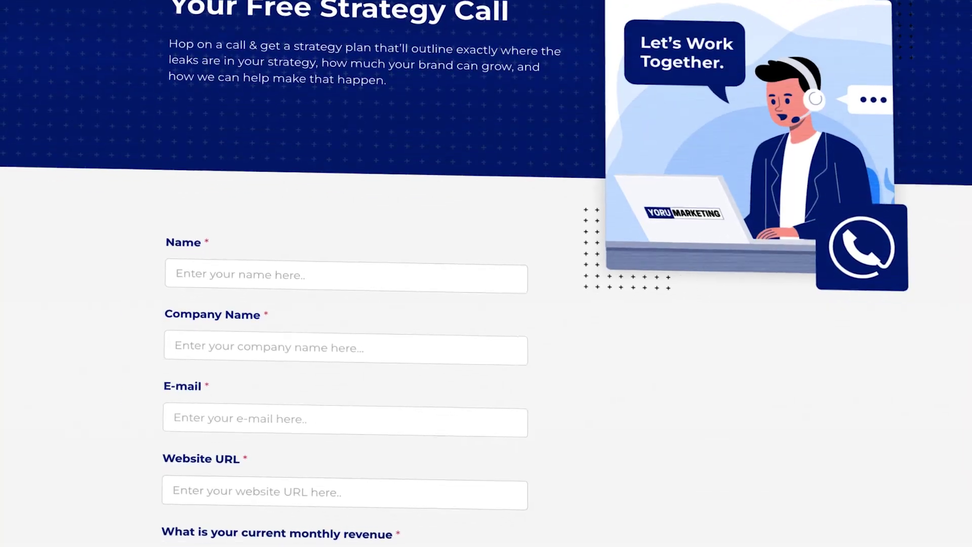